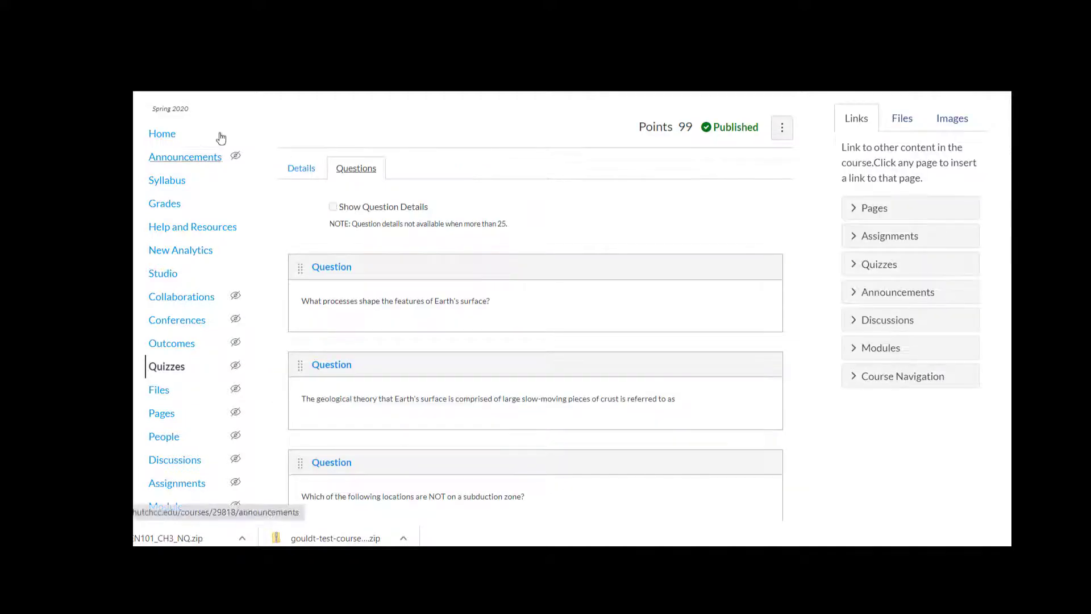
# Look over the Chapter 2 Quiz's questions, return to its details settings and save the quiz
pyautogui.scroll(-10, 896, 361)
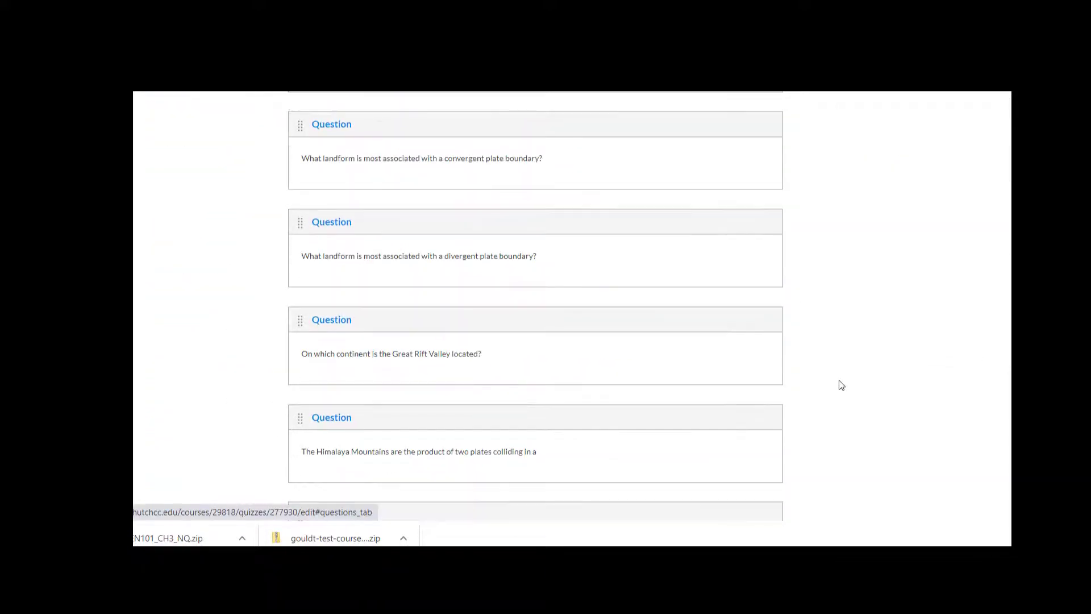
pyautogui.scroll(15, 841, 385)
pyautogui.click(297, 176)
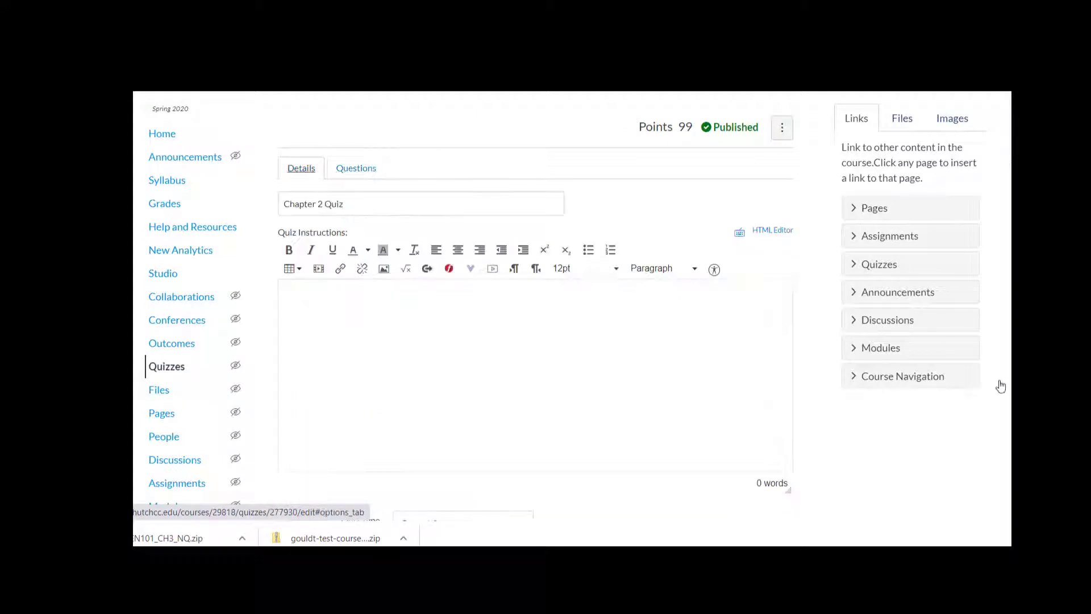
pyautogui.scroll(-15, 756, 398)
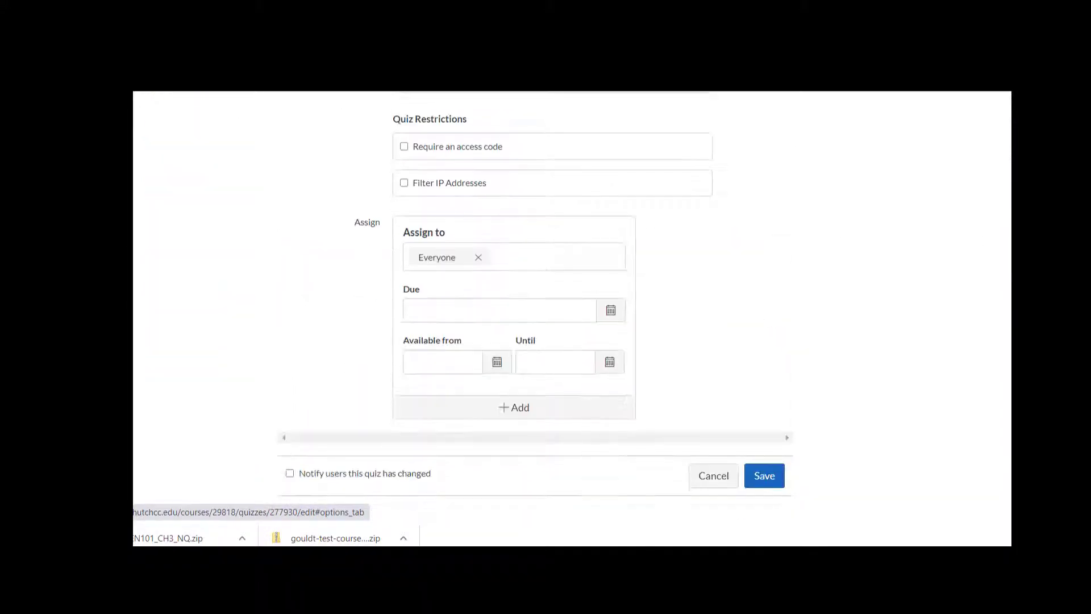
pyautogui.click(755, 476)
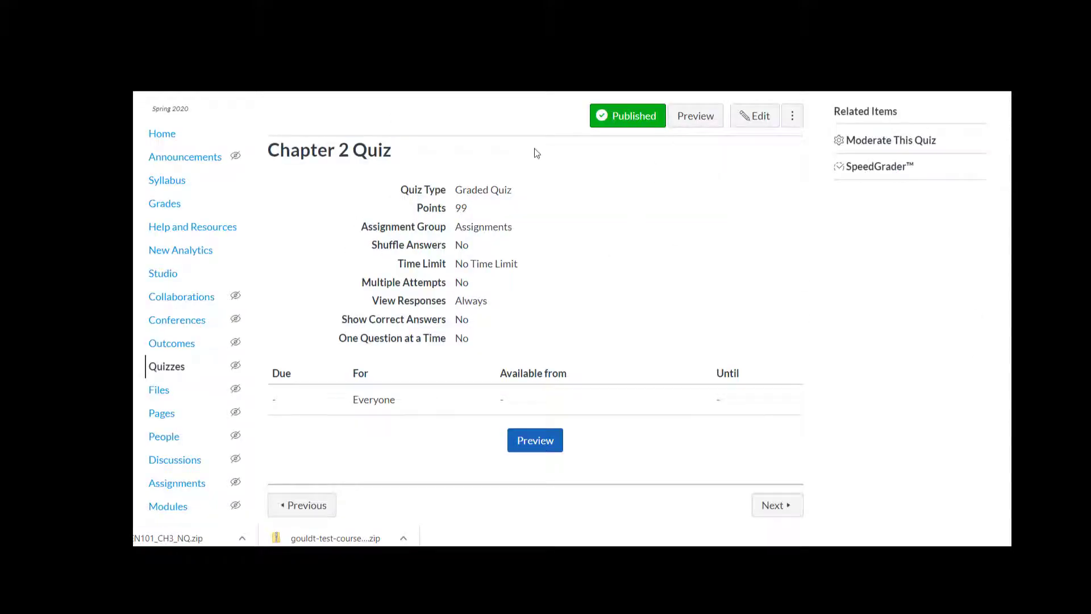
# Reopen the Chapter 2 Quiz for editing and look through its list of individual questions
pyautogui.click(759, 119)
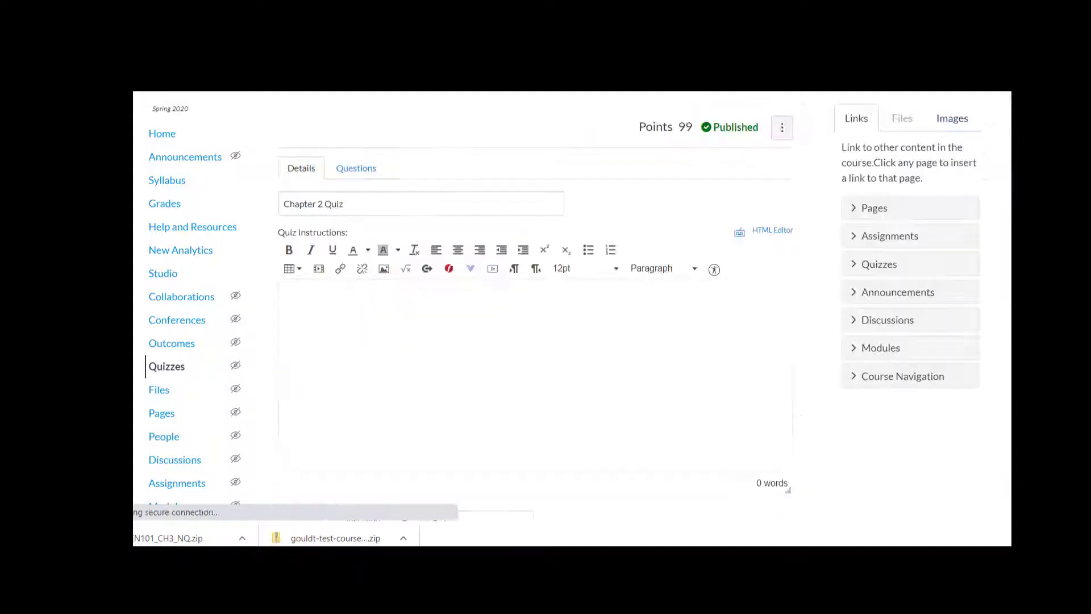
pyautogui.click(358, 168)
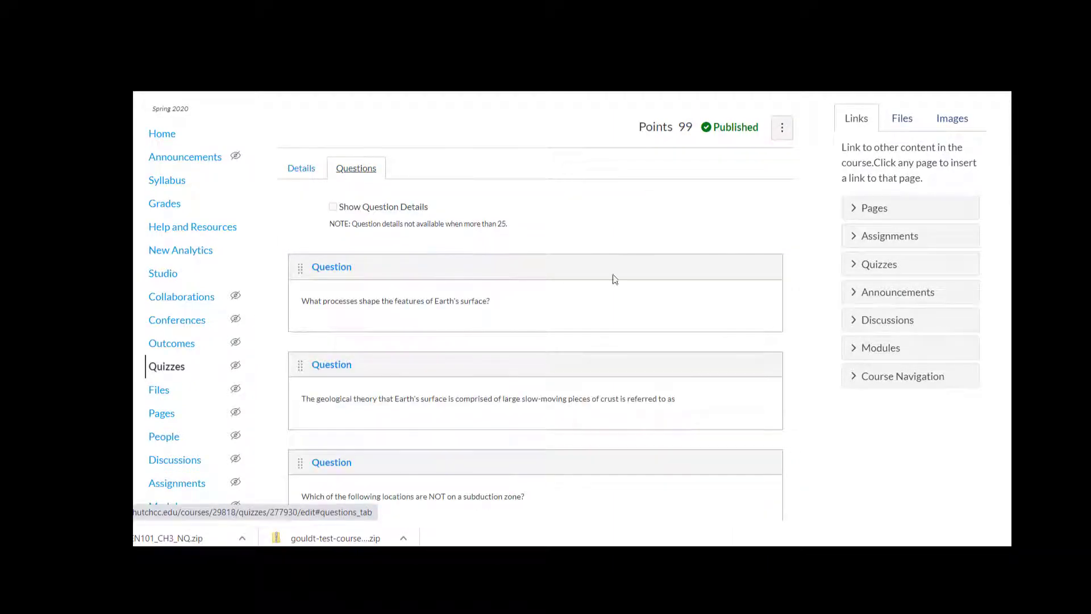
pyautogui.scroll(-2, 619, 296)
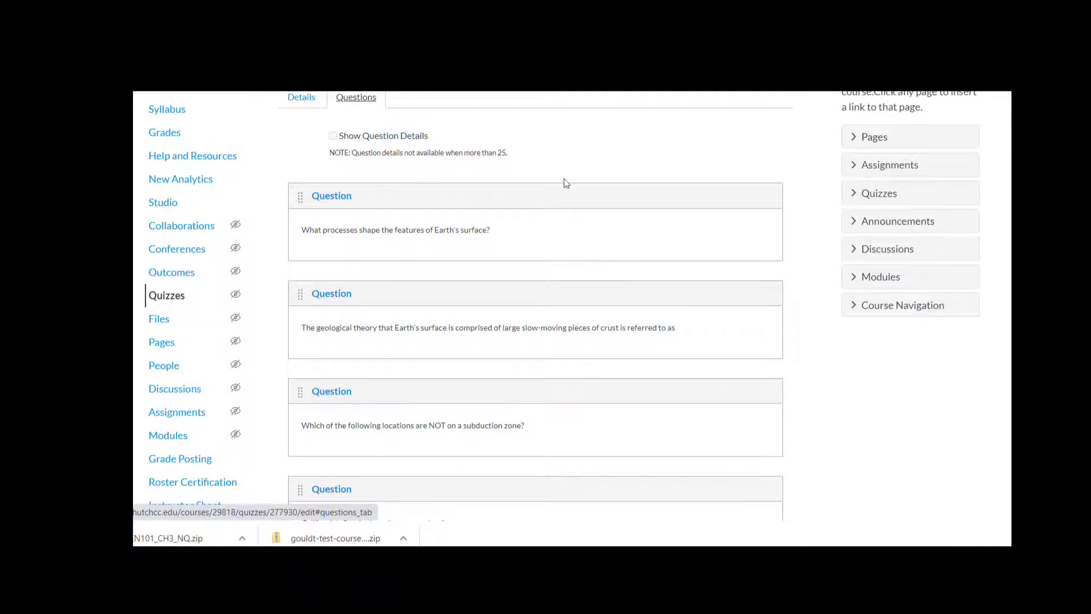
pyautogui.scroll(-5, 528, 288)
pyautogui.scroll(-15, 528, 288)
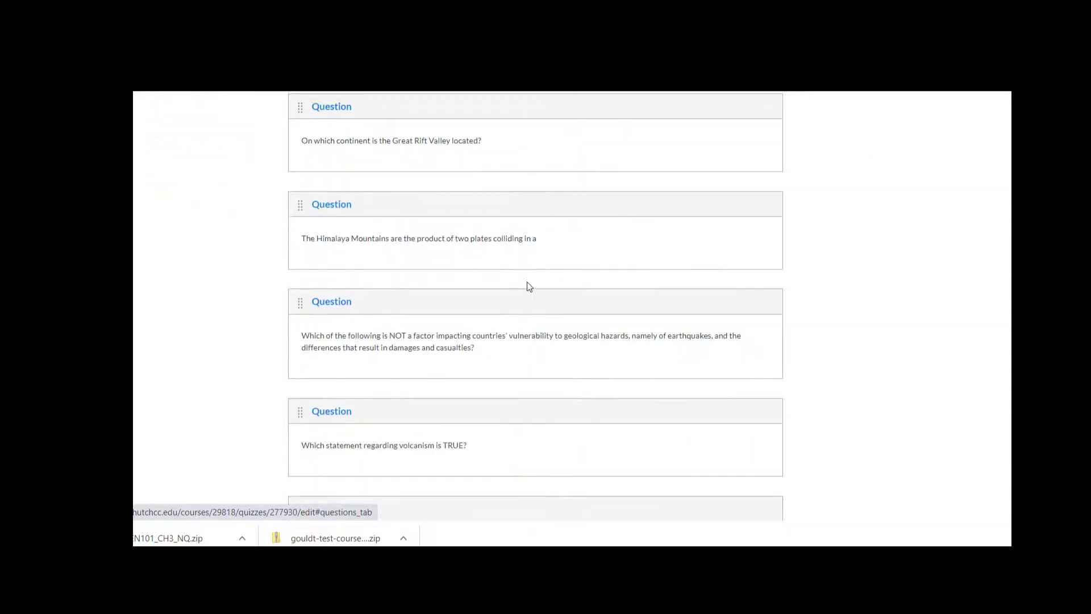
pyautogui.scroll(15, 527, 281)
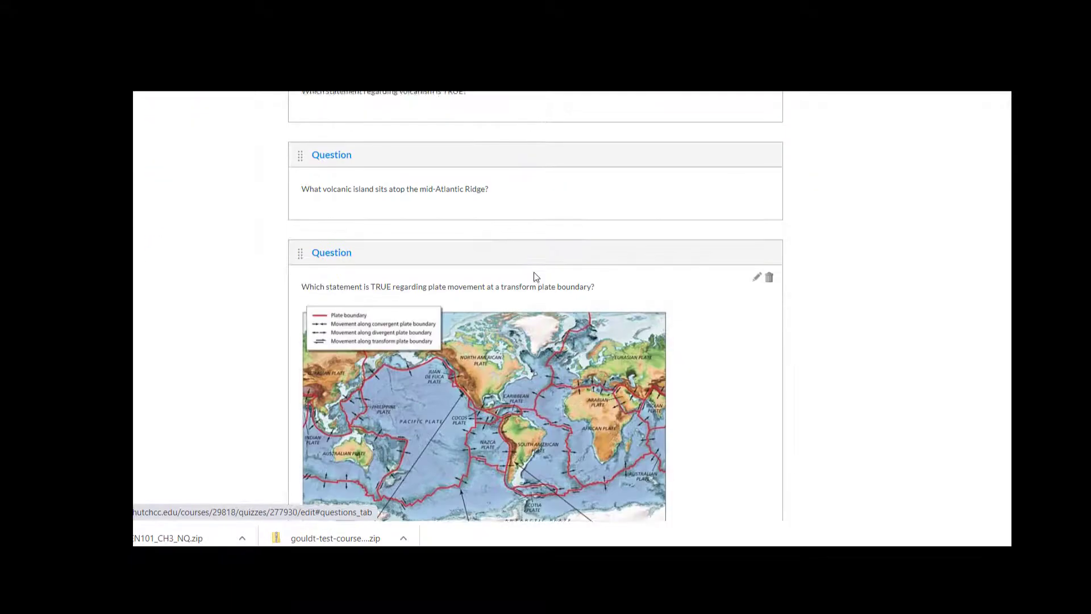
pyautogui.scroll(3, 552, 245)
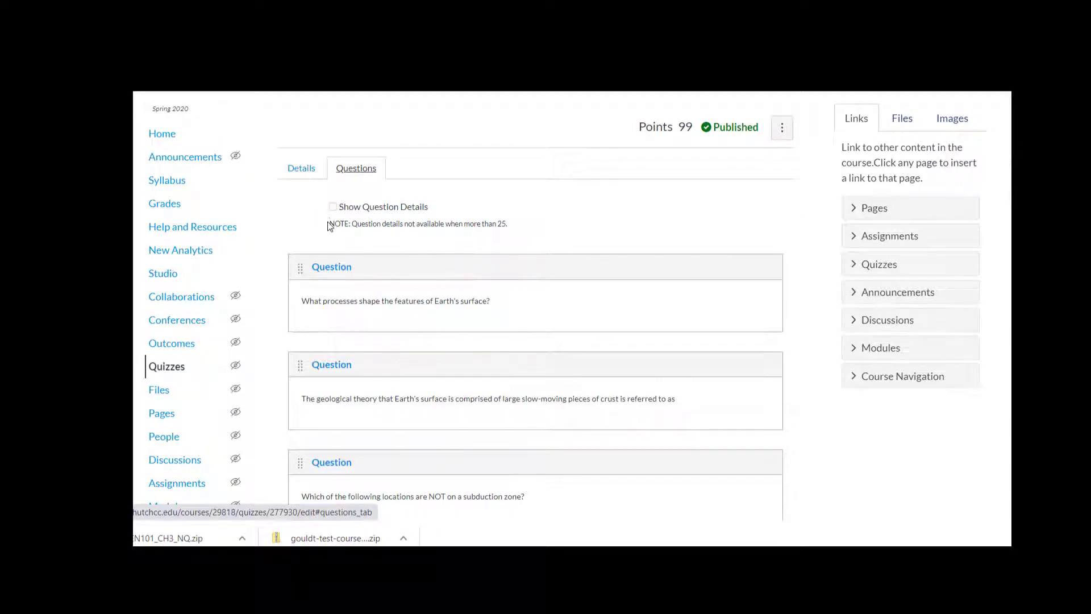
# Open the first question, about the processes shaping Earth's surface, examine its answer choices, and close its editor
pyautogui.moveTo(660, 297)
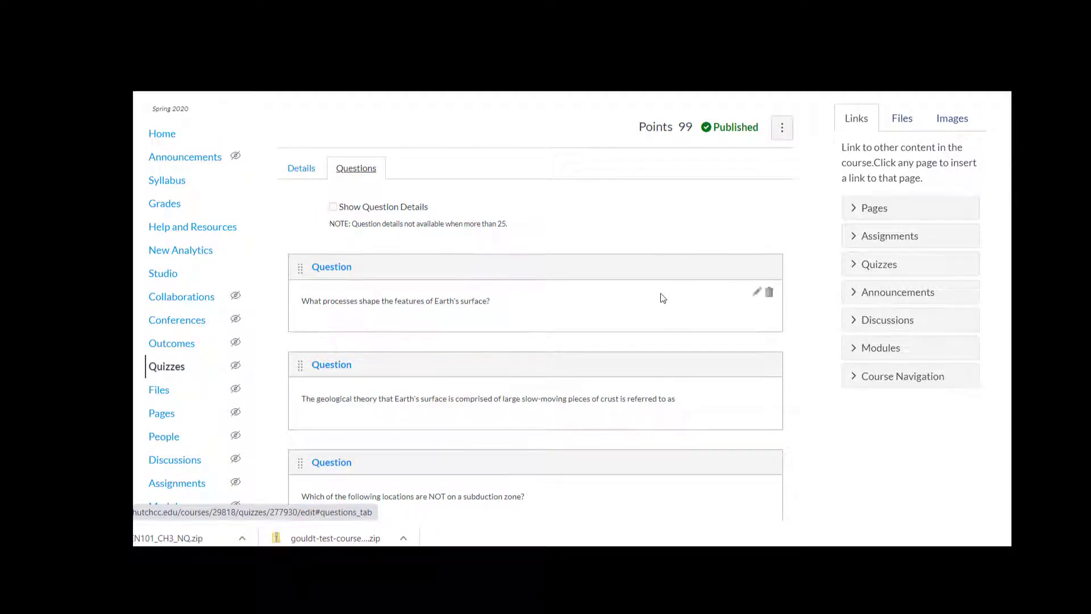
pyautogui.click(756, 297)
pyautogui.scroll(-6, 628, 387)
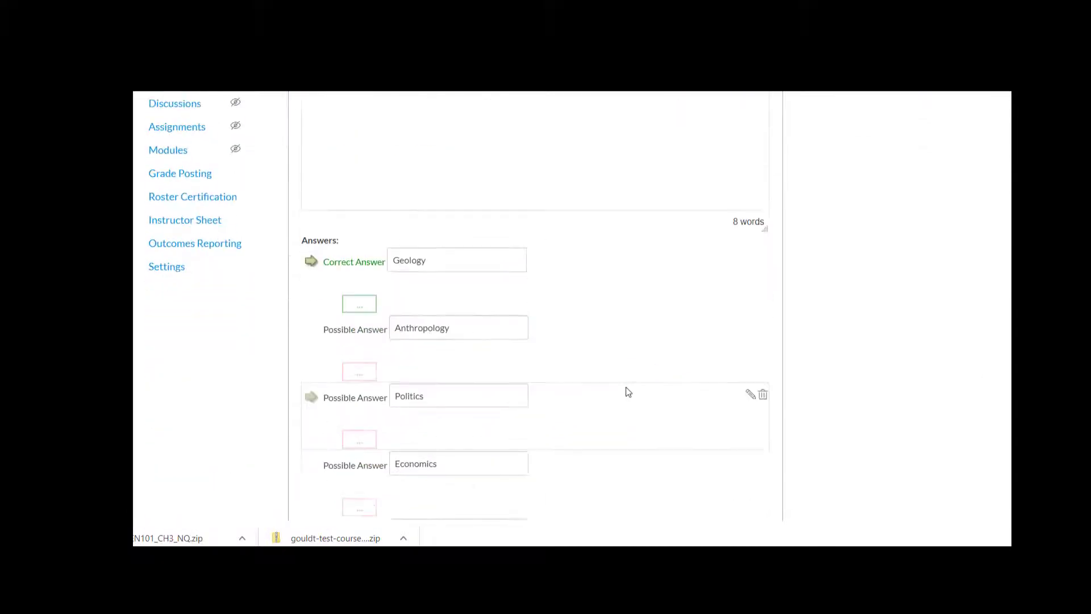
pyautogui.scroll(-5, 628, 392)
pyautogui.click(384, 364)
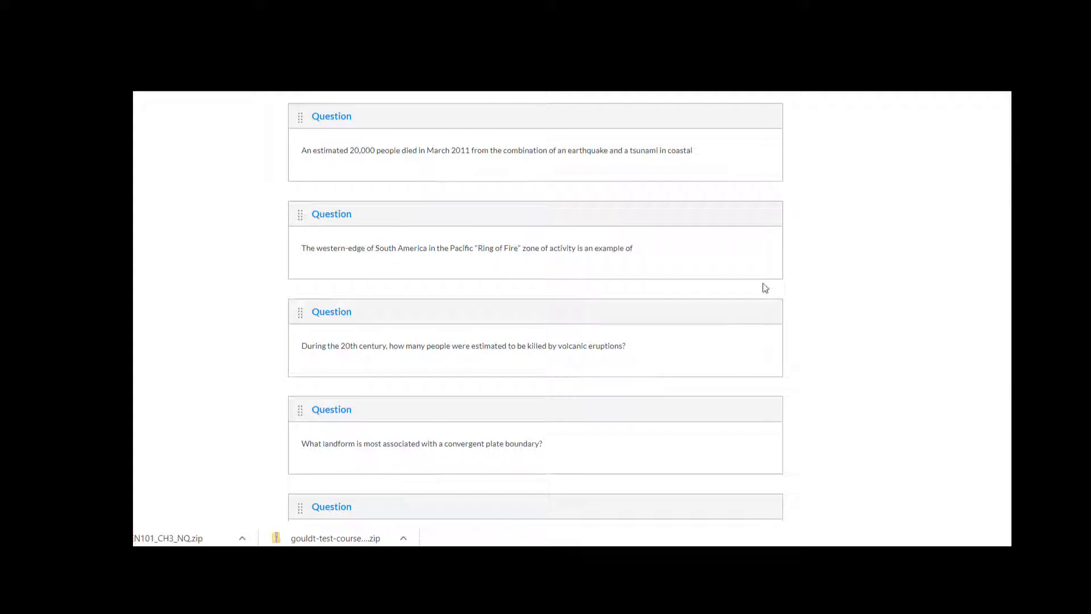
pyautogui.scroll(2, 585, 389)
pyautogui.scroll(10, 586, 390)
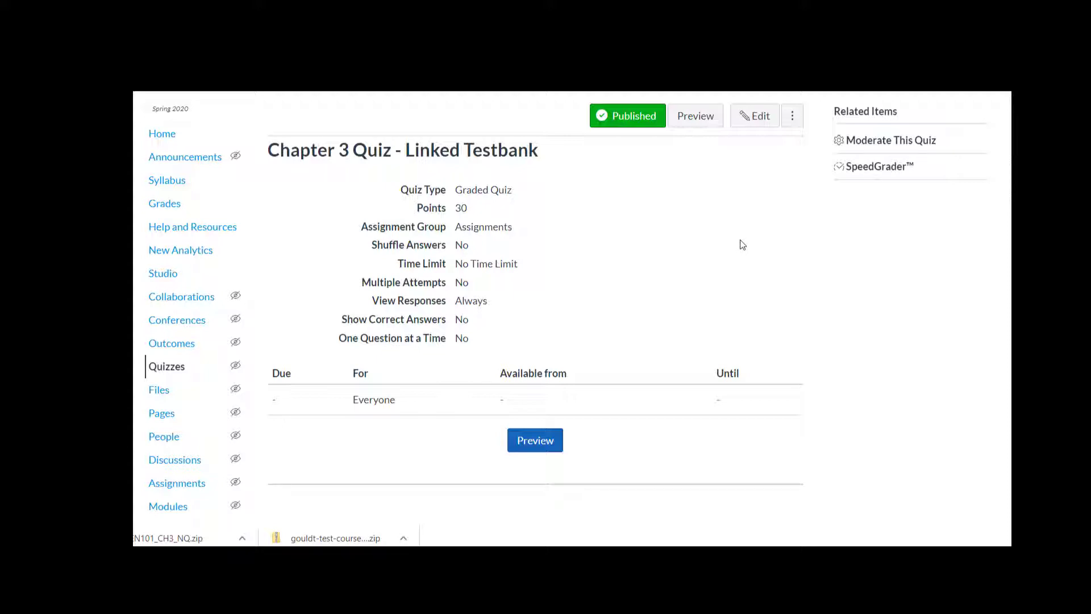
# Open the question setup of Chapter 3 Quiz - Linked Testbank and of Chapter 4 Quiz - Question group to compare how they use questions
pyautogui.click(755, 121)
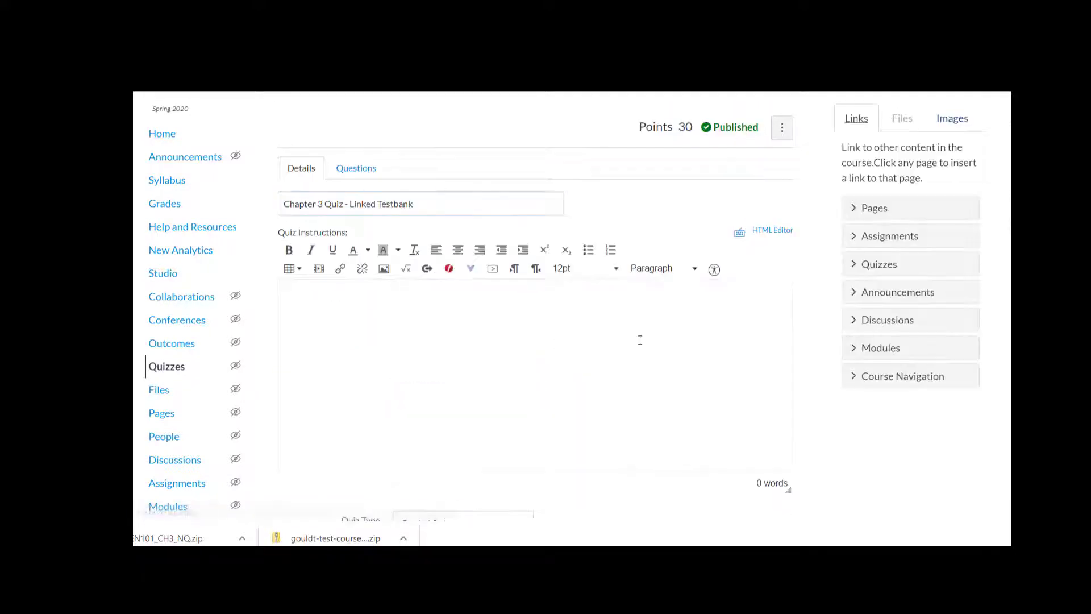
pyautogui.click(358, 168)
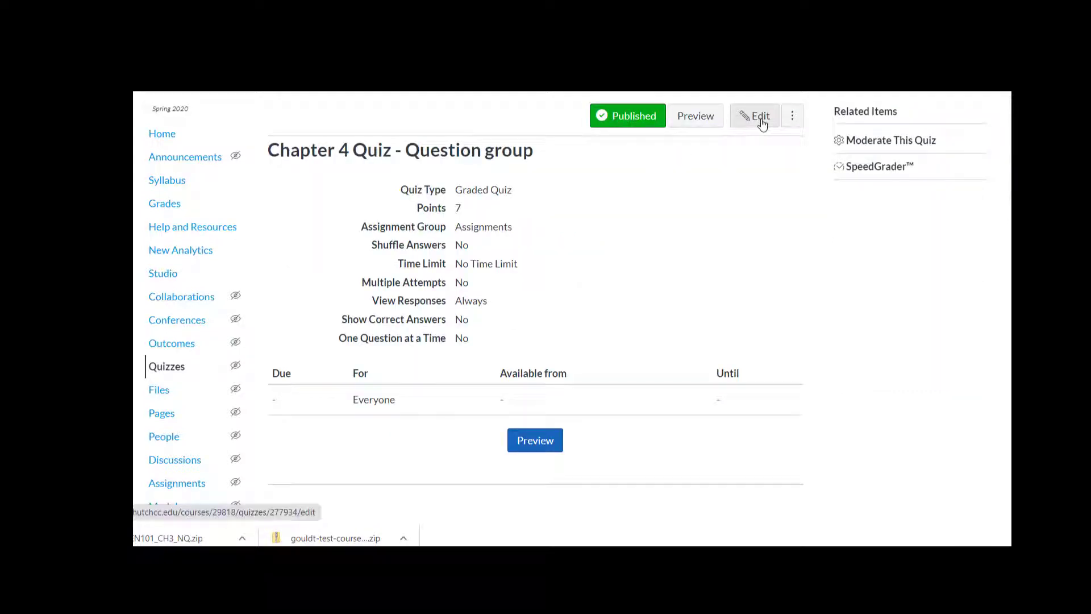
pyautogui.click(760, 117)
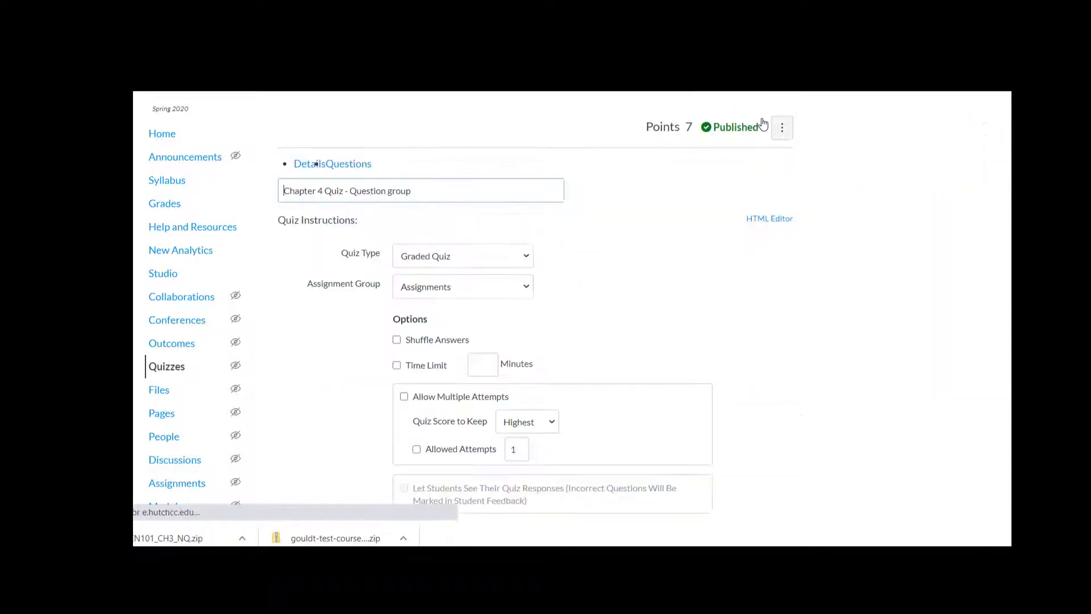
pyautogui.click(368, 166)
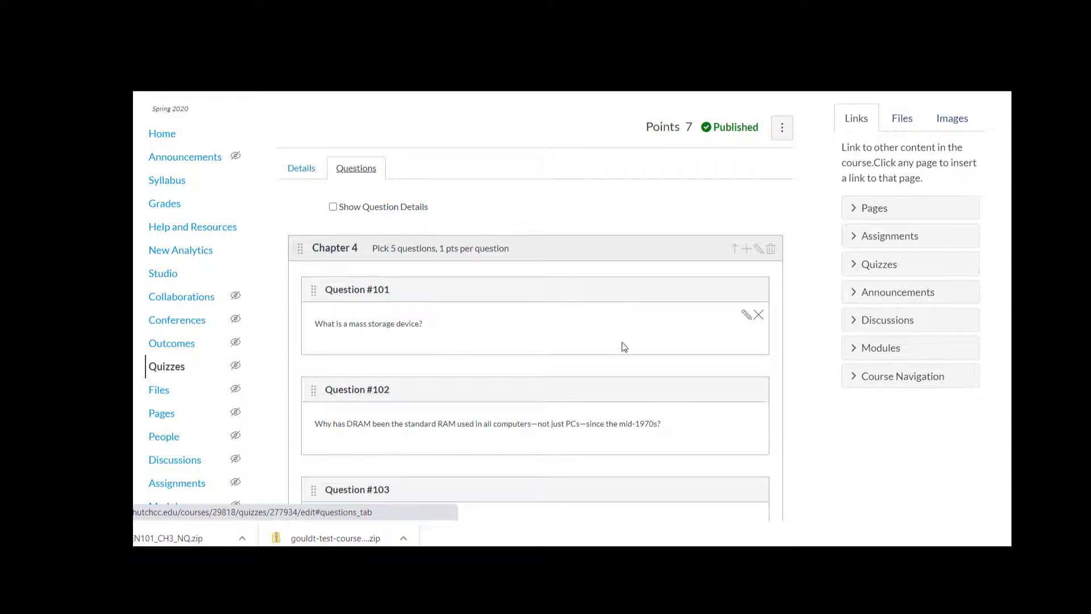
pyautogui.scroll(-3, 621, 348)
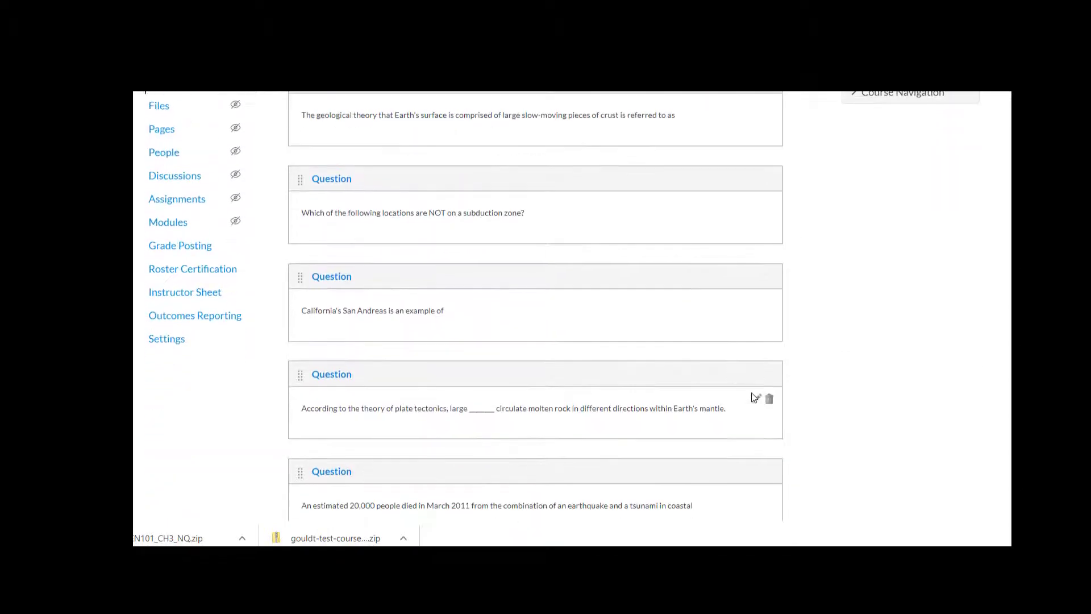
# Look through the Chapter 2 Quiz's question list to its end and save the quiz
pyautogui.scroll(-15, 756, 401)
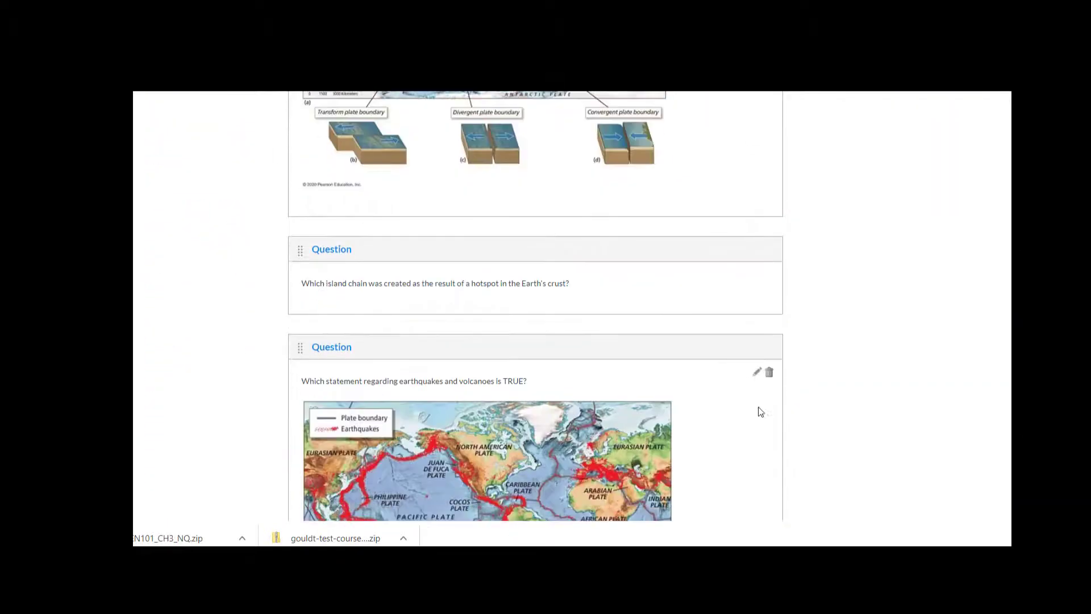
pyautogui.scroll(-10, 774, 420)
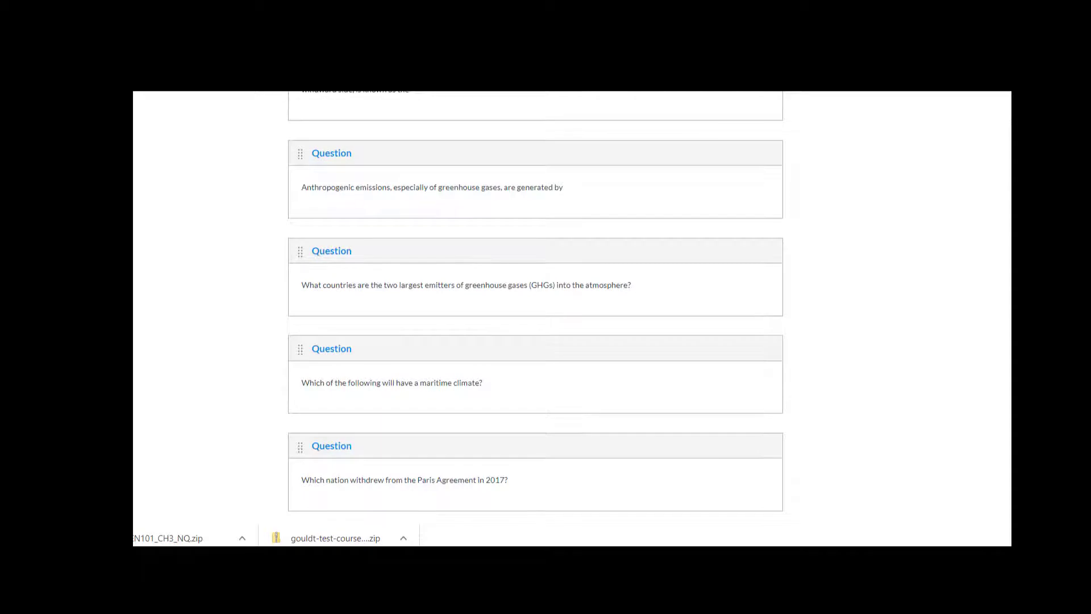
pyautogui.scroll(-10, 536, 307)
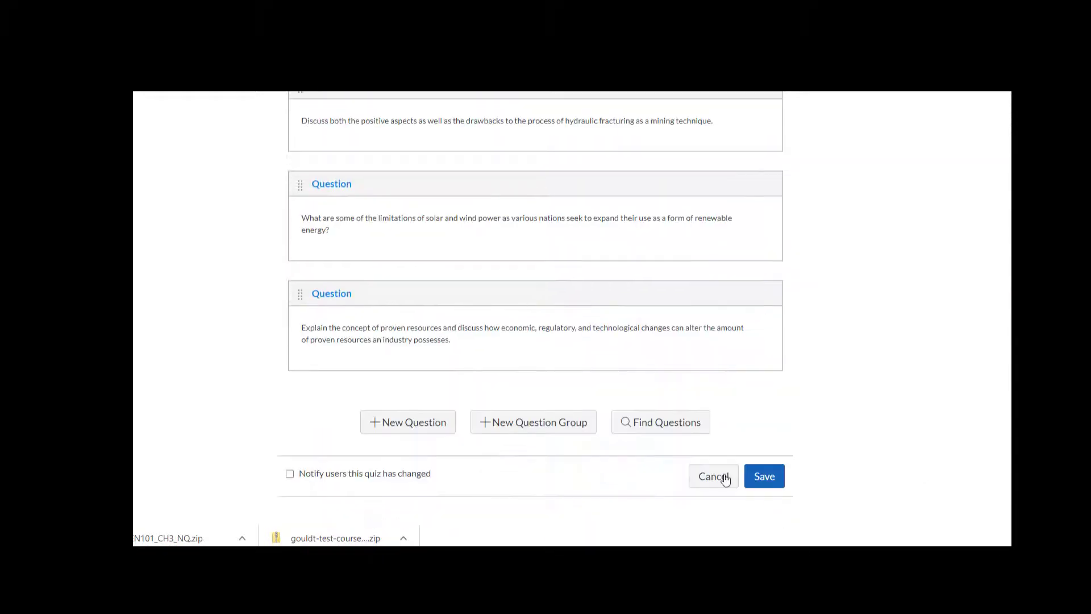
pyautogui.click(765, 479)
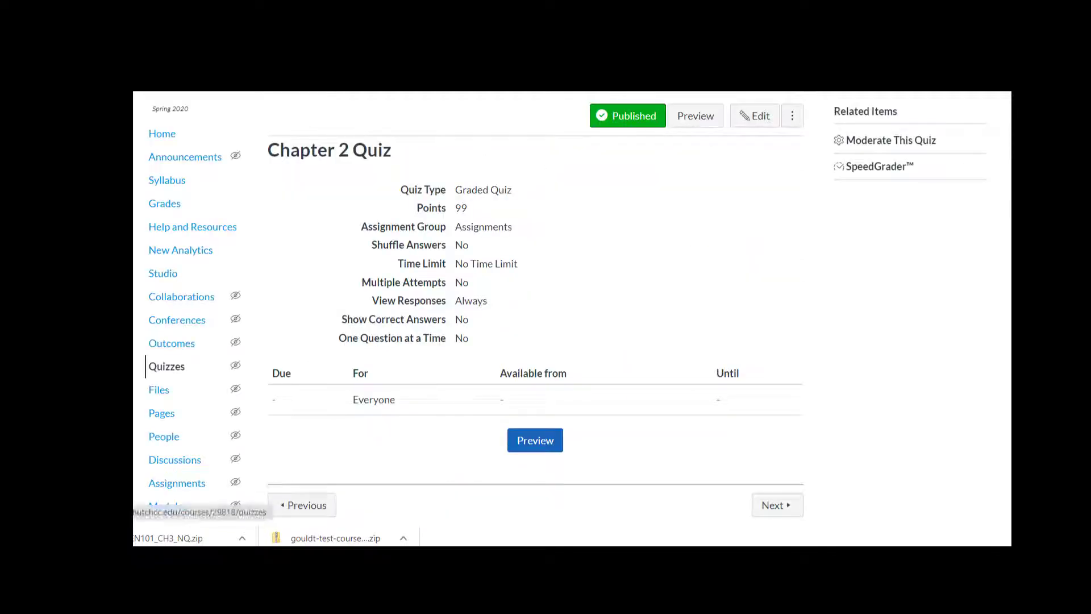
# Return to the course's quiz list and migrate the Chapter 2 Quiz
pyautogui.click(167, 366)
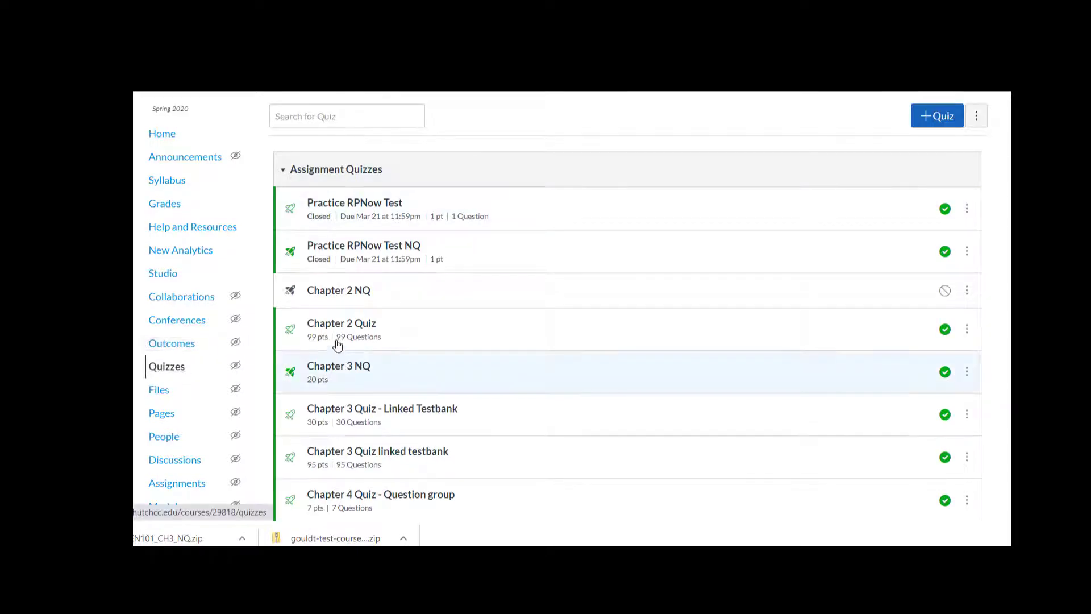
pyautogui.scroll(-4, 587, 409)
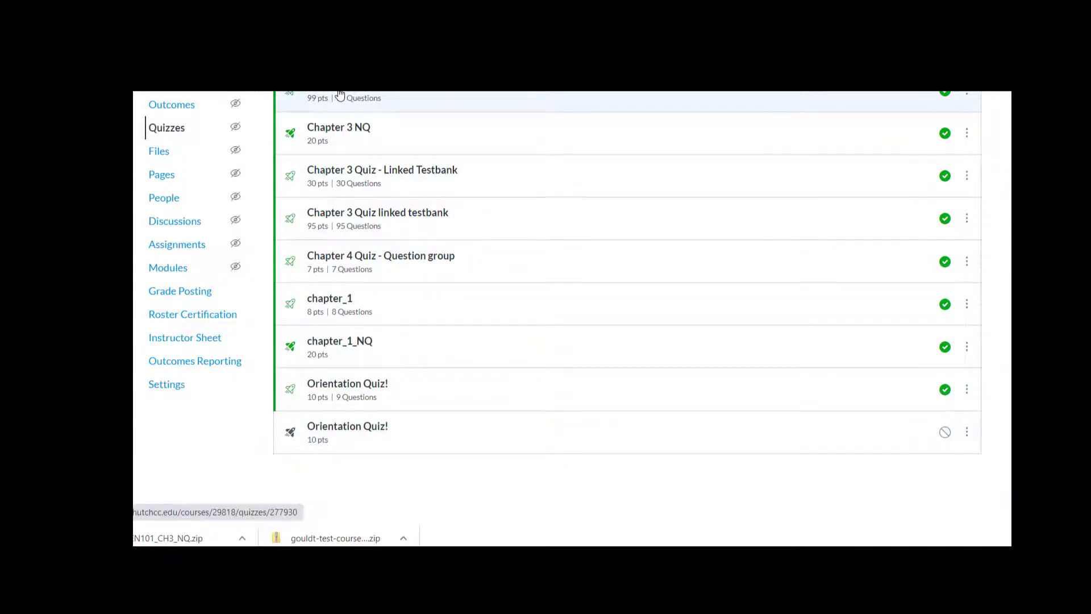
pyautogui.scroll(1, 364, 142)
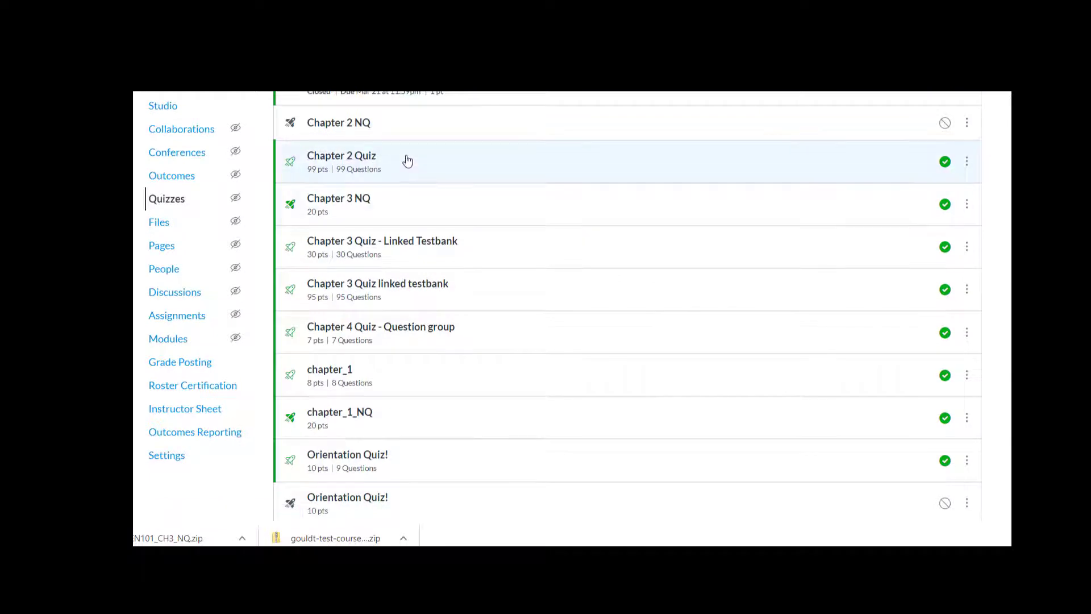
pyautogui.click(968, 164)
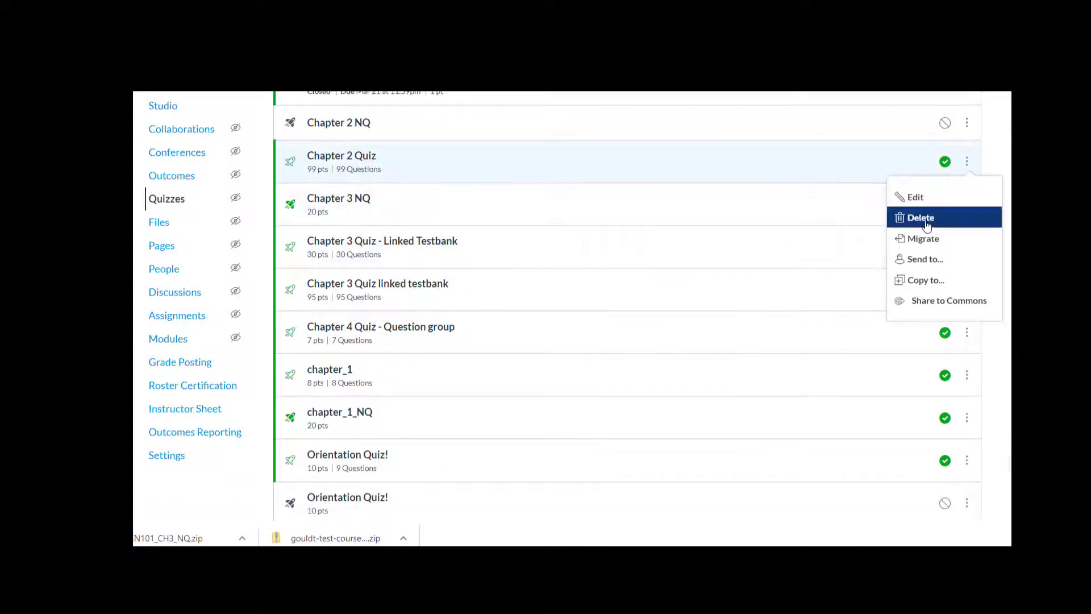
pyautogui.click(925, 240)
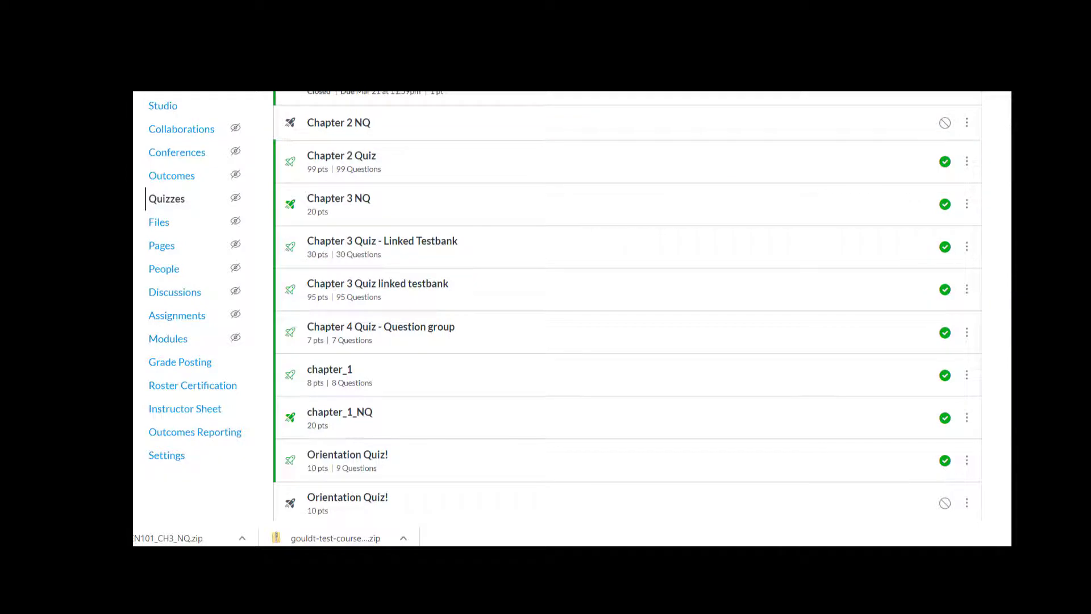
pyautogui.scroll(-2, 322, 468)
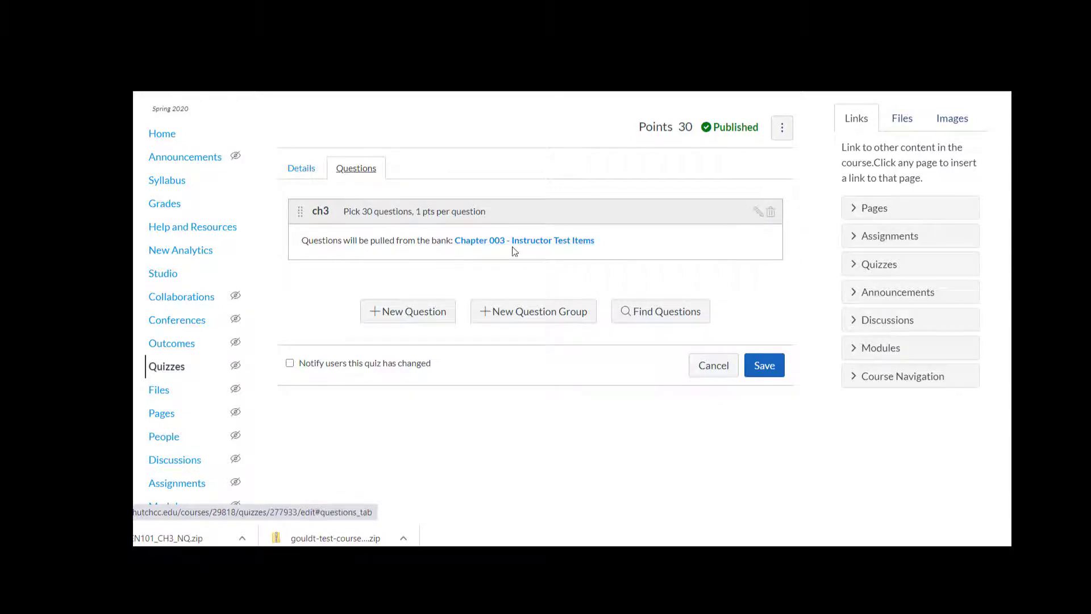
# Delete the ch3 question group linked to the Chapter 003 - Instructor Test Items bank and confirm the deletion
pyautogui.click(771, 213)
pyautogui.click(722, 105)
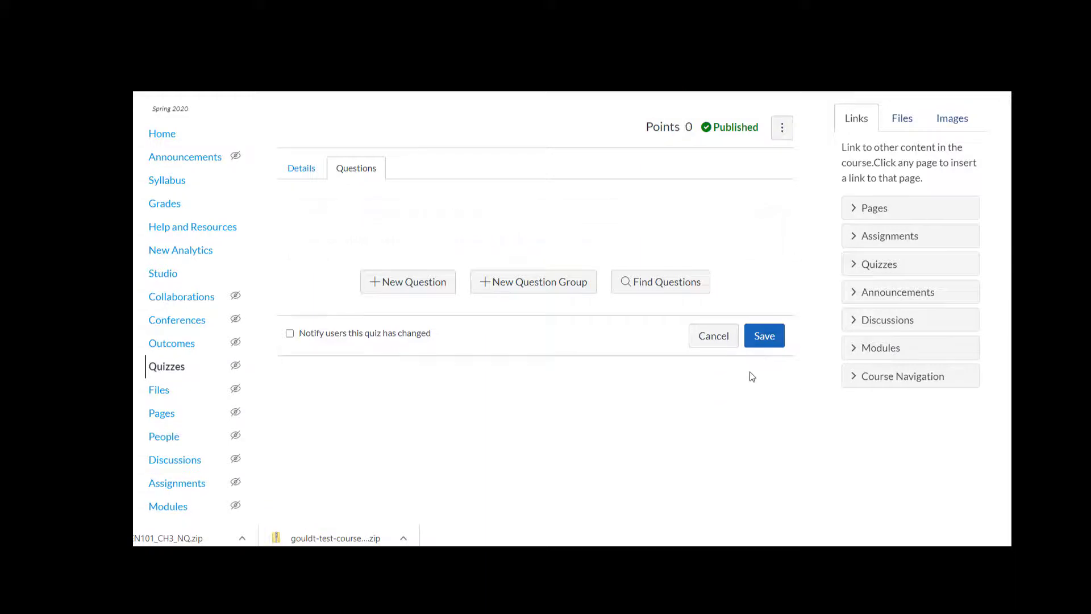
# Find the Chapter 003 - Instructor question bank, select all its questions to the end of the list, and add them with no question group
pyautogui.click(652, 286)
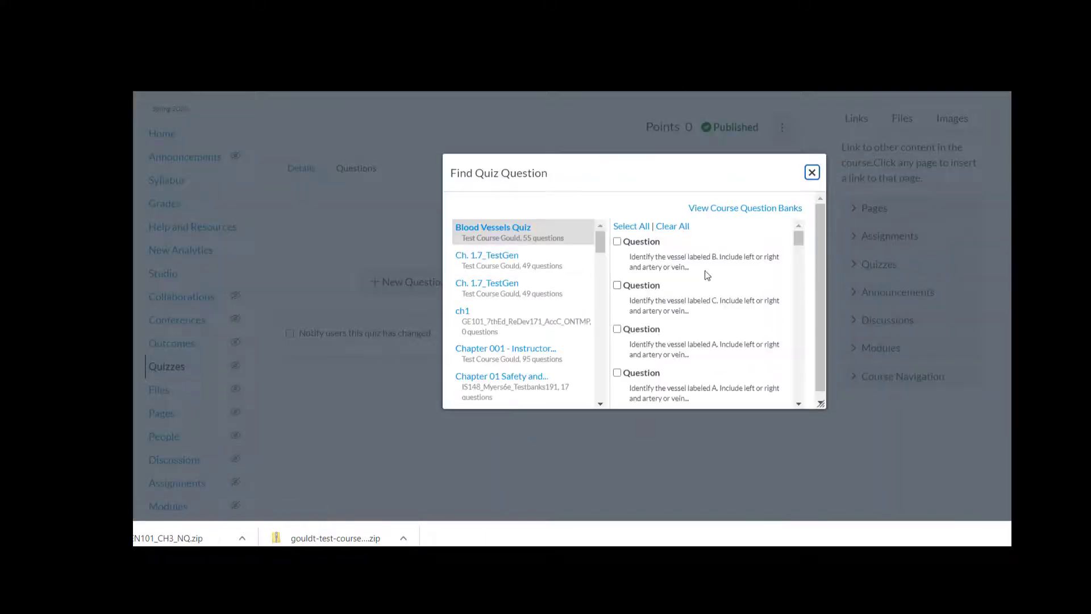
pyautogui.scroll(-5, 489, 341)
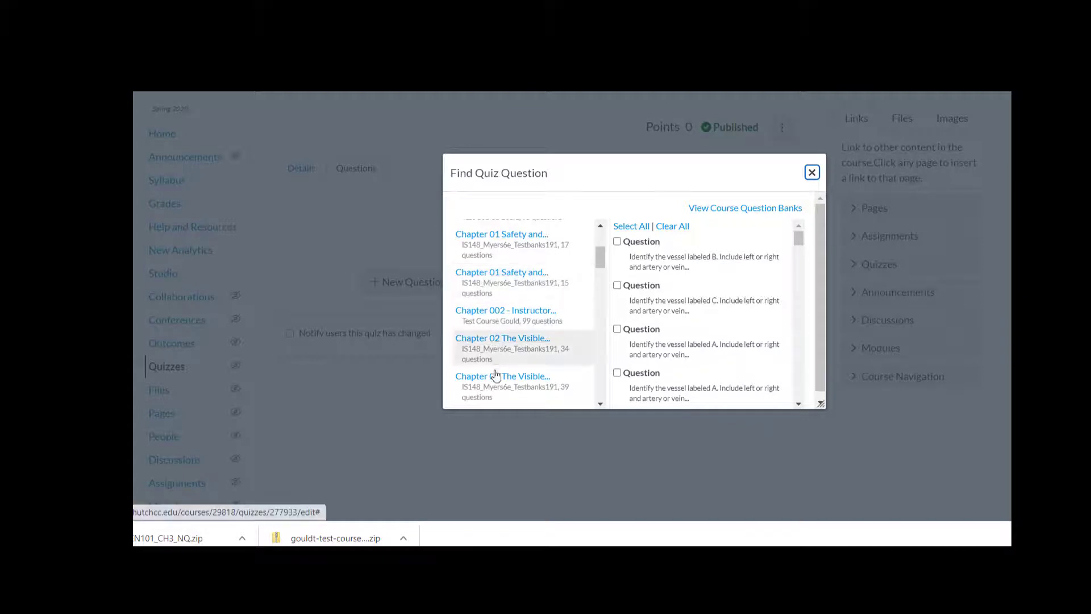
pyautogui.click(488, 349)
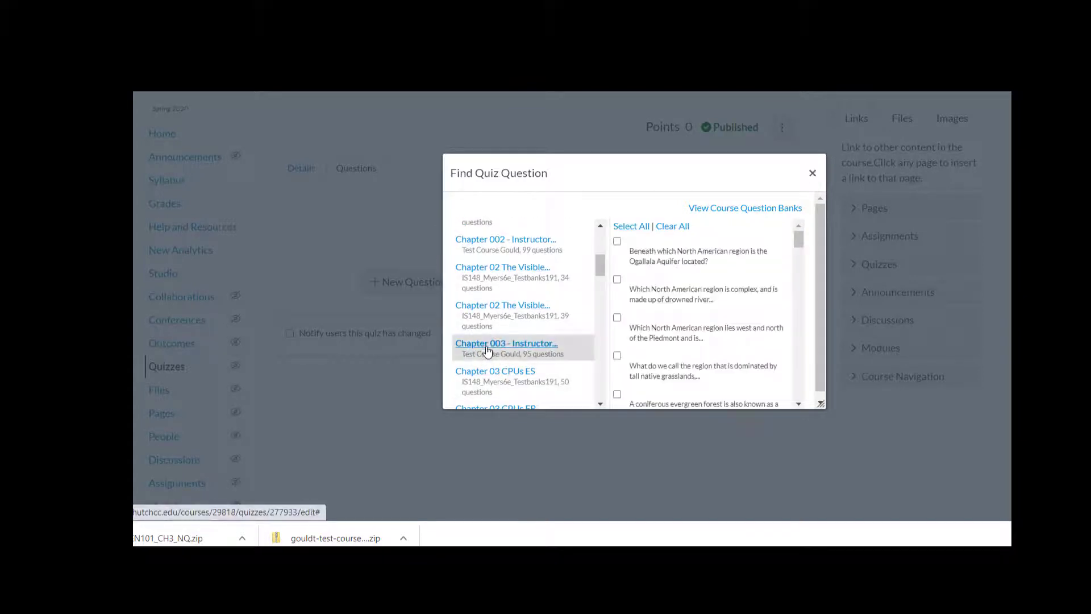
pyautogui.click(630, 227)
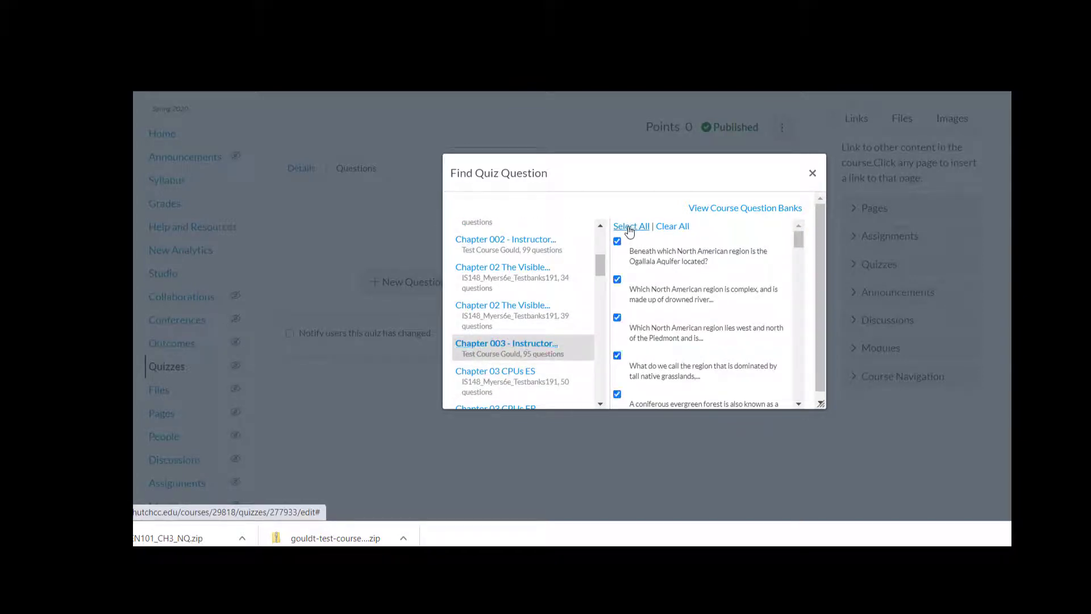
pyautogui.scroll(-10, 678, 283)
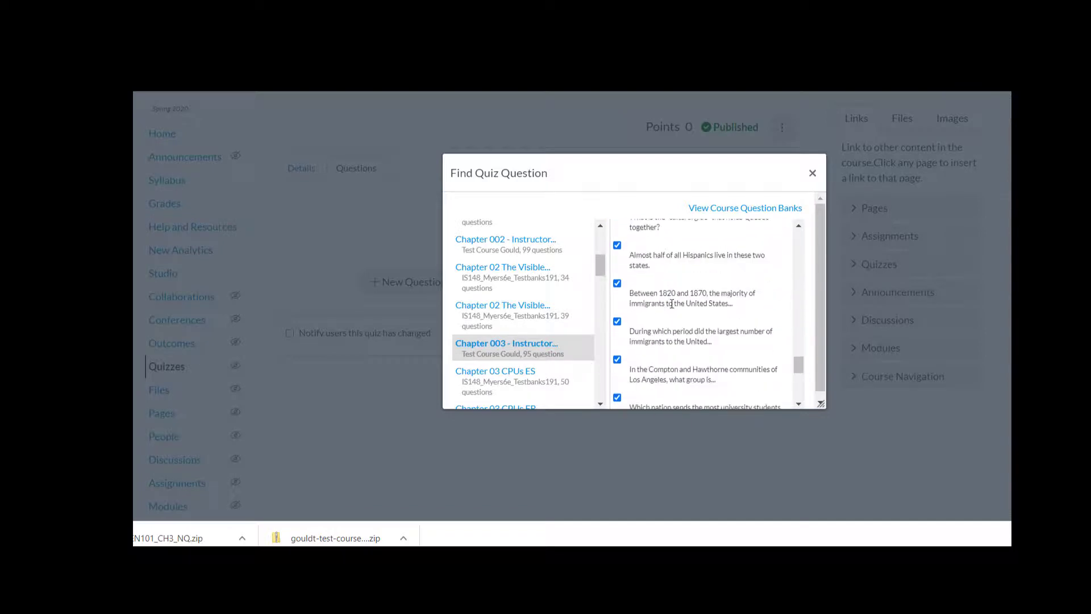
pyautogui.click(641, 323)
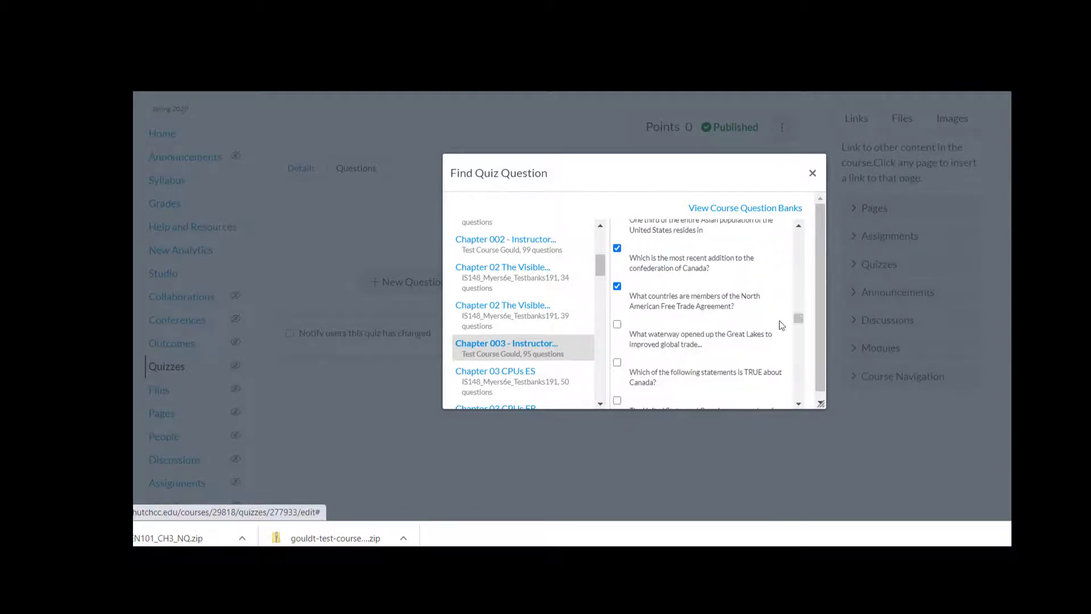
pyautogui.moveTo(799, 318); pyautogui.dragTo(799, 221)
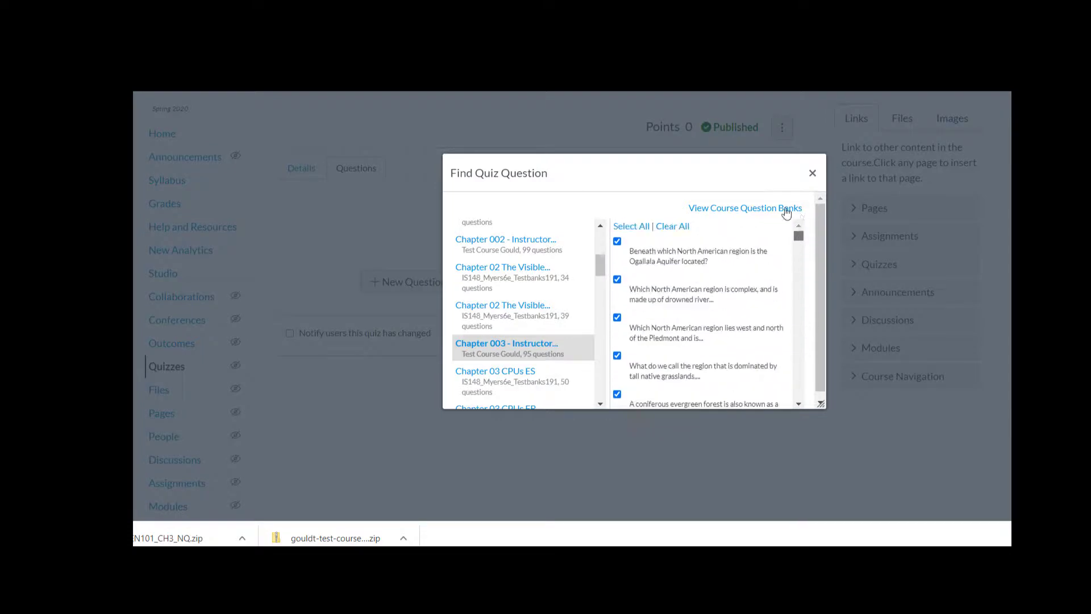
pyautogui.click(637, 226)
pyautogui.moveTo(795, 238); pyautogui.dragTo(759, 392)
pyautogui.scroll(-5, 759, 393)
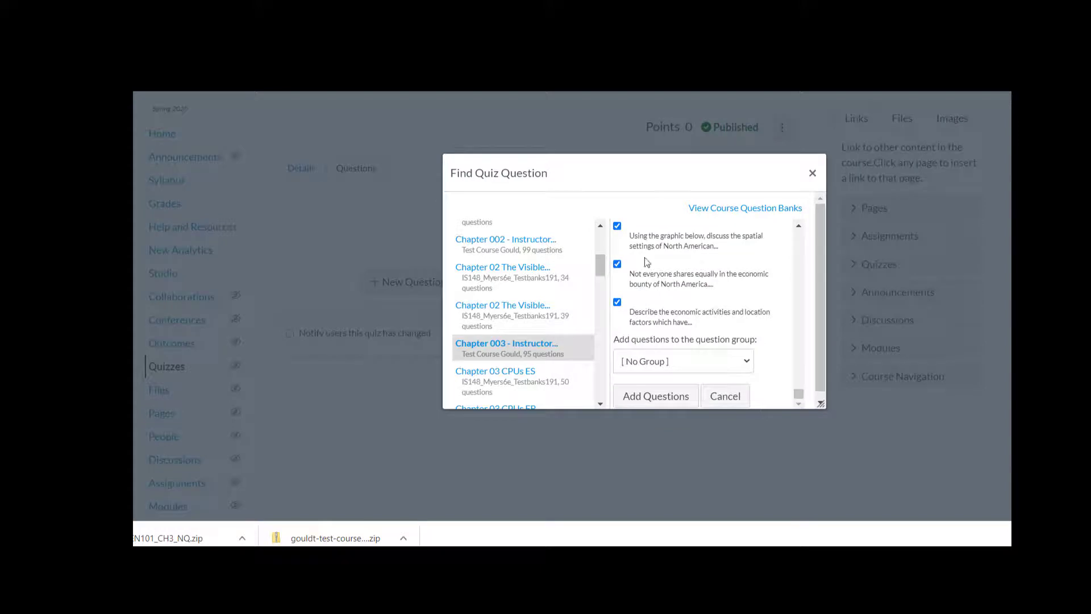
pyautogui.click(654, 397)
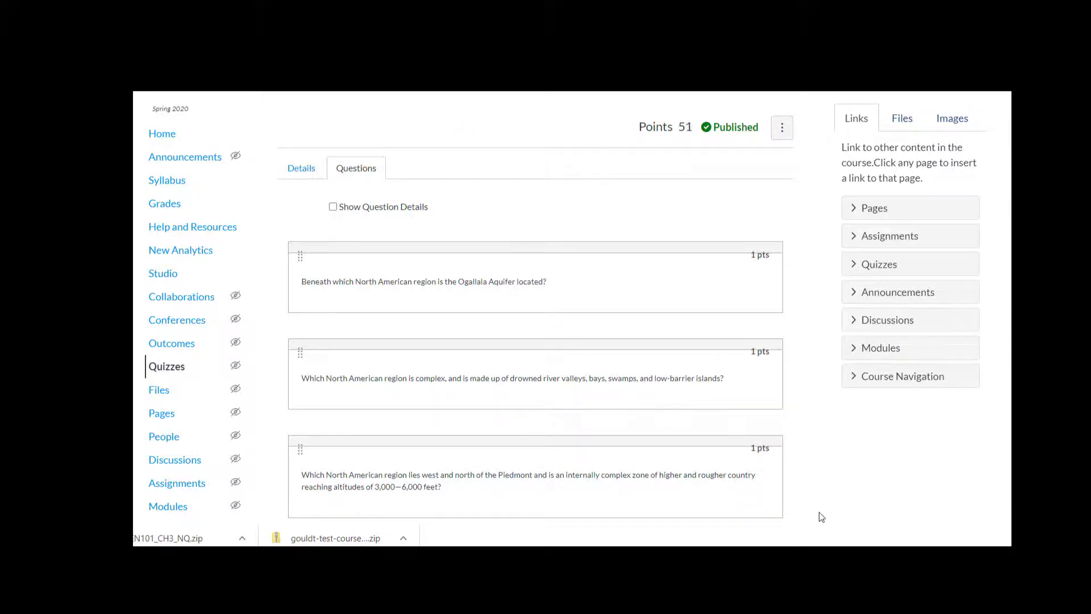
# Look through the individual questions added to the Chapter 3 quiz
pyautogui.scroll(-10, 827, 512)
pyautogui.scroll(-20, 831, 509)
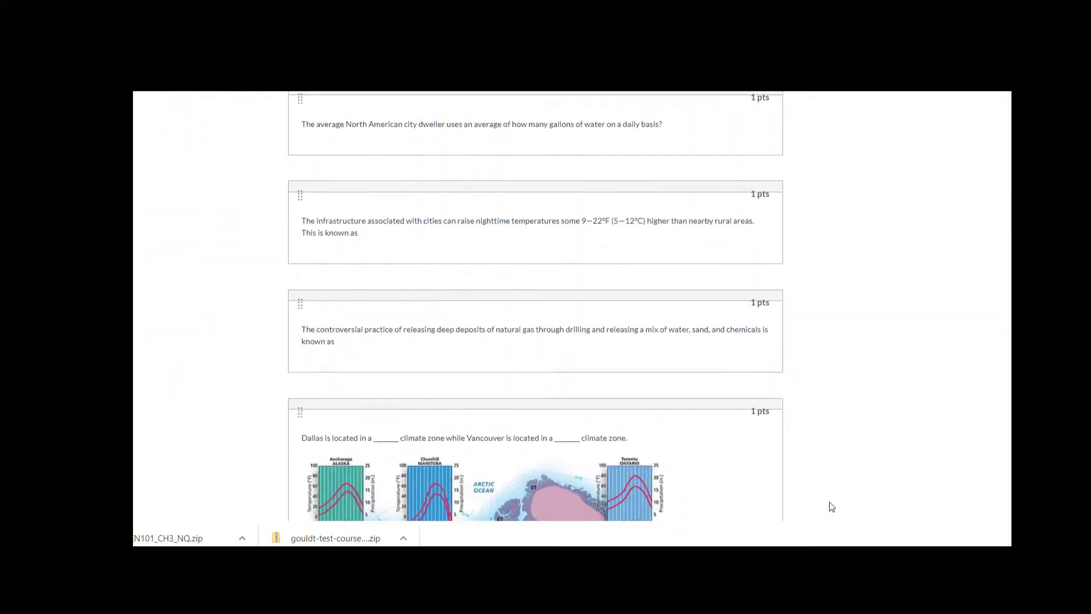
pyautogui.scroll(-20, 833, 506)
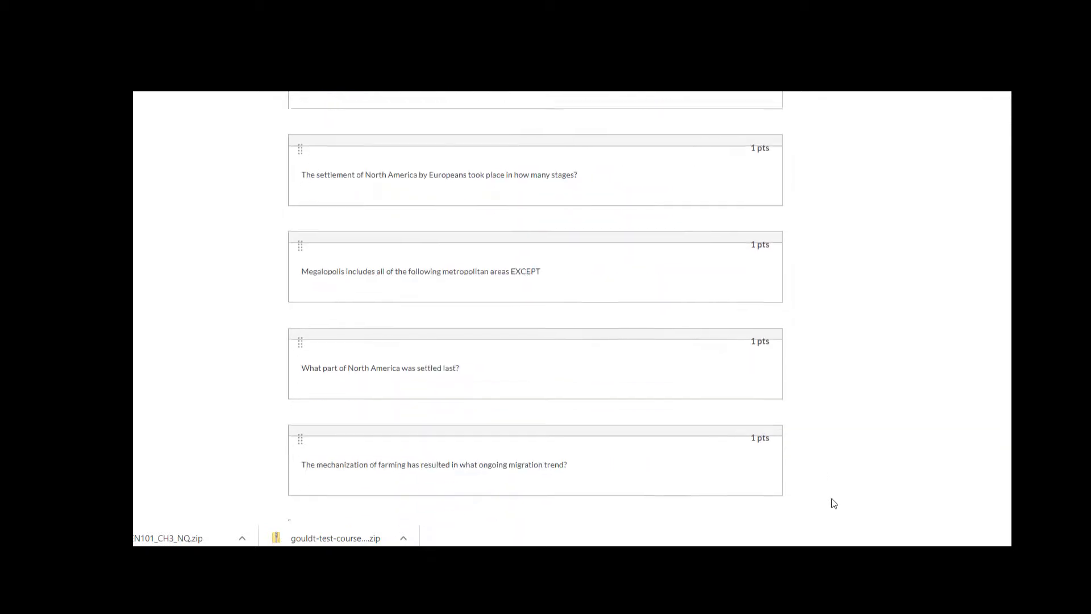
pyautogui.scroll(-15, 831, 502)
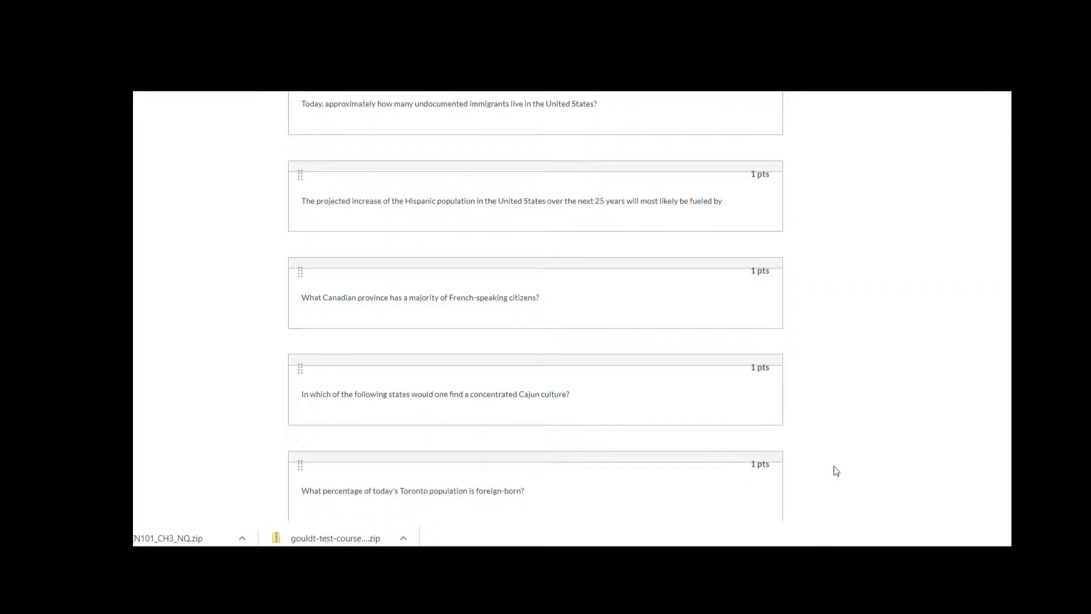
pyautogui.scroll(-10, 824, 458)
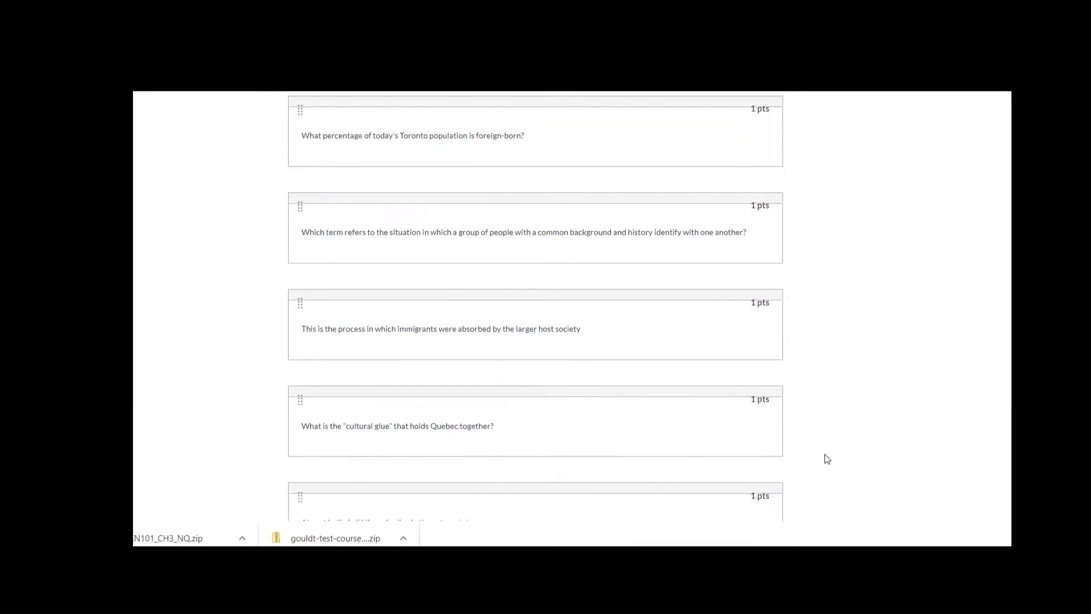
# In the Chapter 4 Quiz - Question group, examine the Chapter 4 and Chapter 4 TF groups, their pick settings and their questions
pyautogui.scroll(-7, 793, 453)
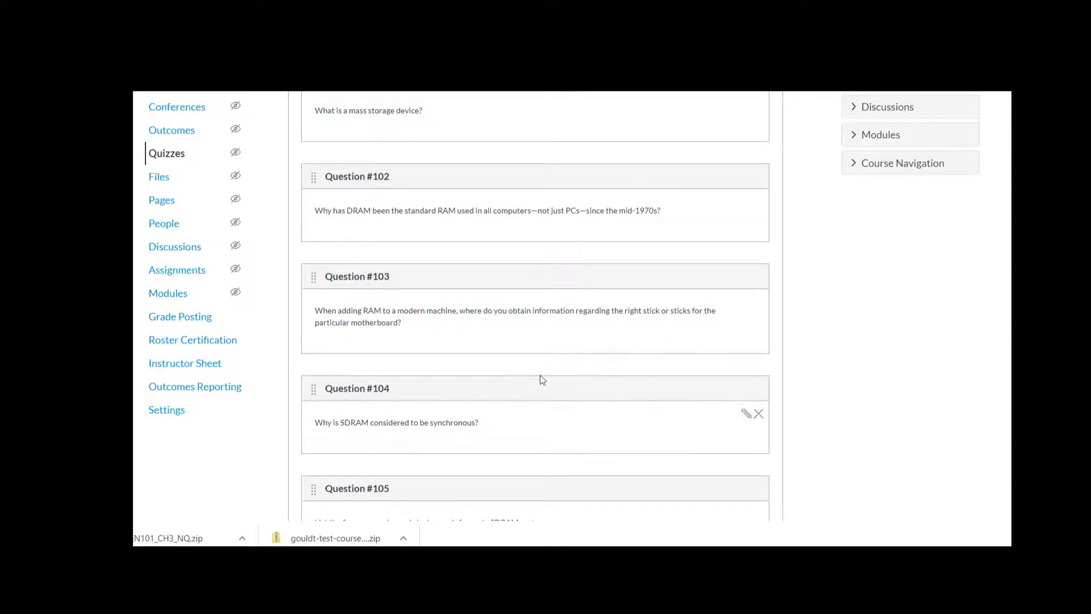
pyautogui.scroll(1, 562, 355)
pyautogui.scroll(3, 561, 354)
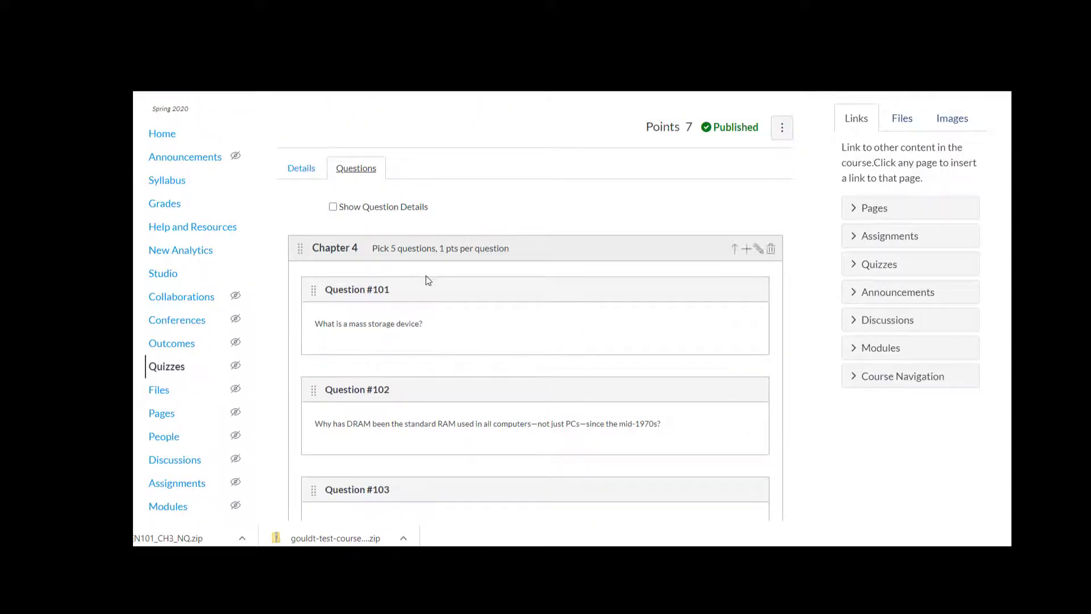
pyautogui.scroll(-5, 864, 455)
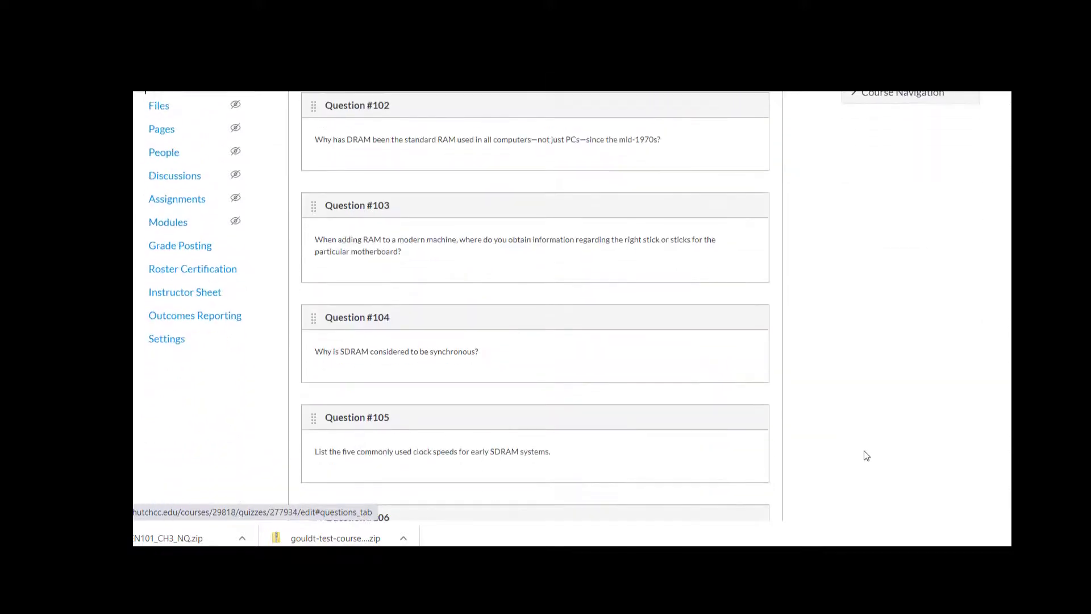
pyautogui.scroll(-2, 485, 339)
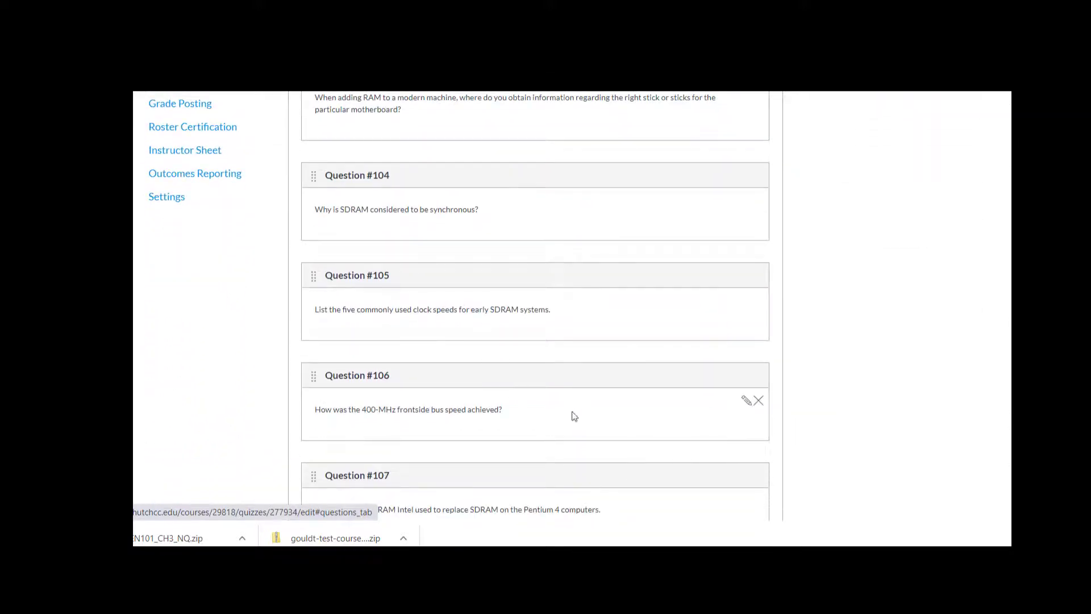
pyautogui.scroll(-6, 882, 390)
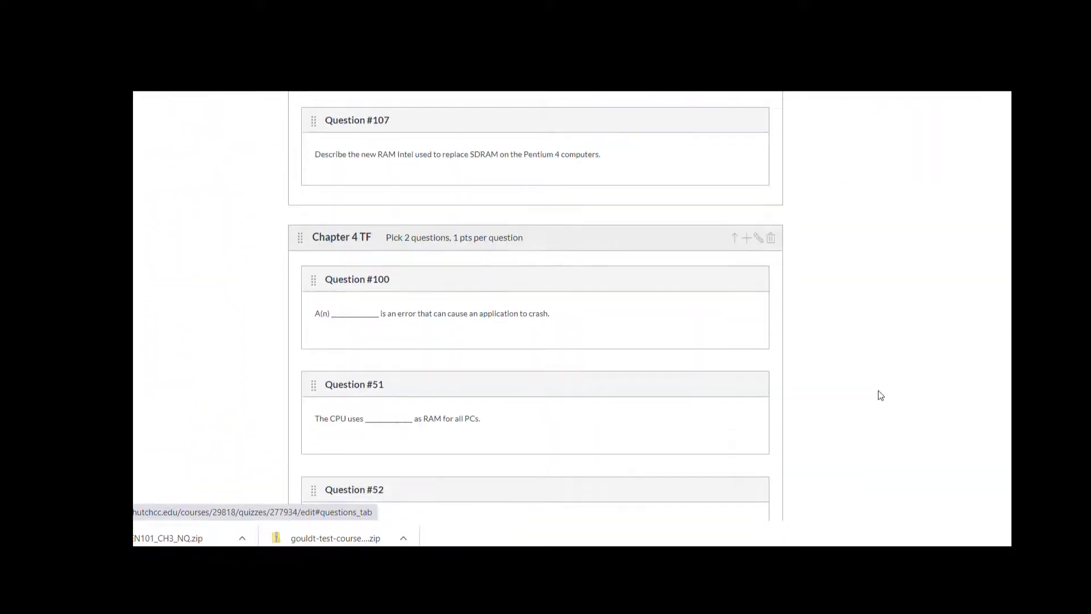
pyautogui.scroll(-5, 881, 395)
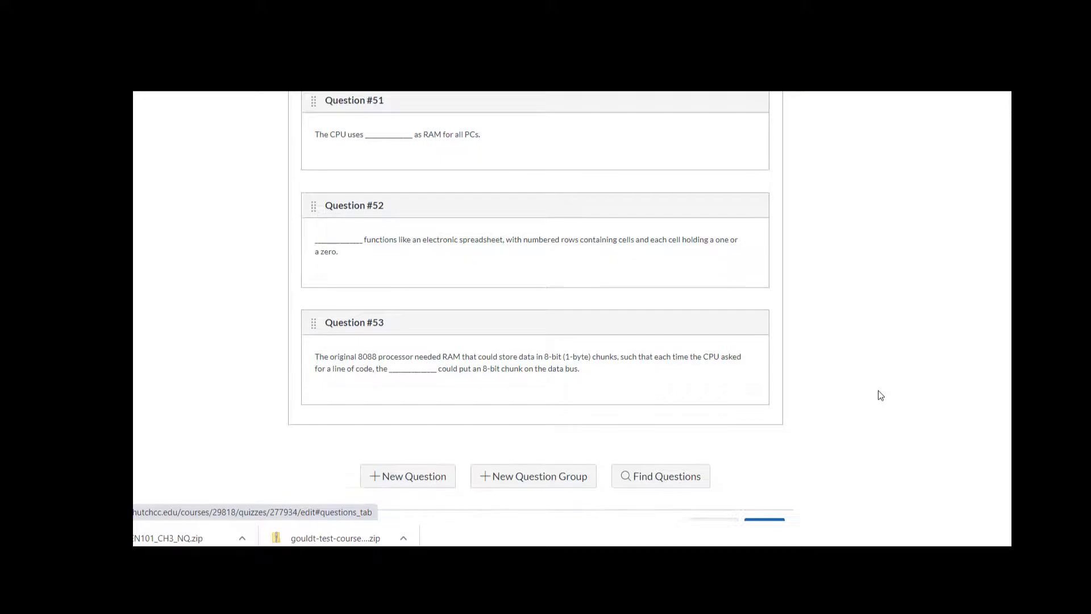
pyautogui.scroll(15, 880, 397)
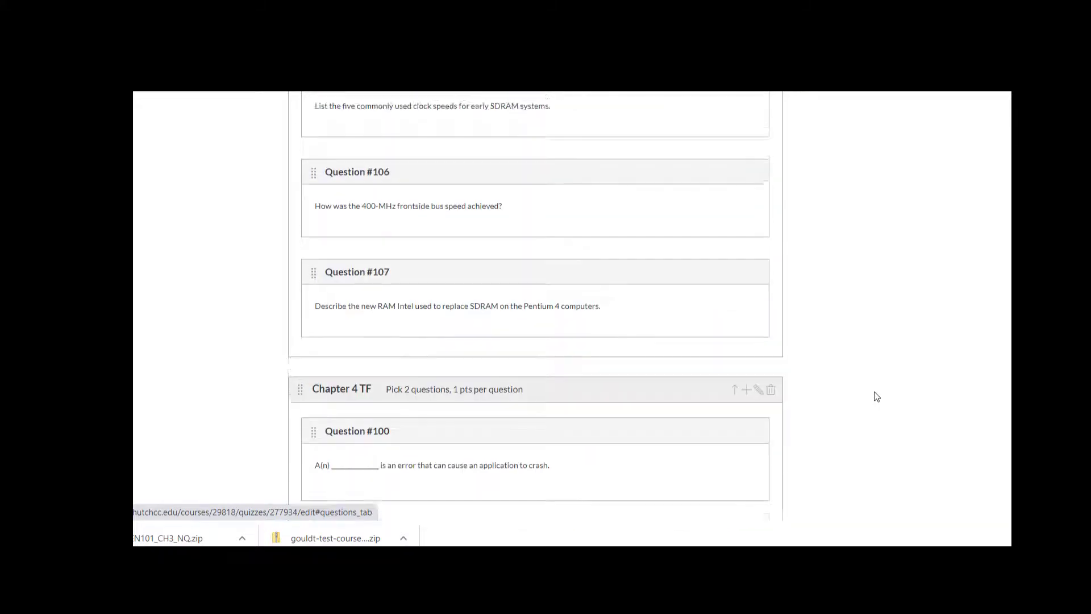
pyautogui.scroll(2, 877, 396)
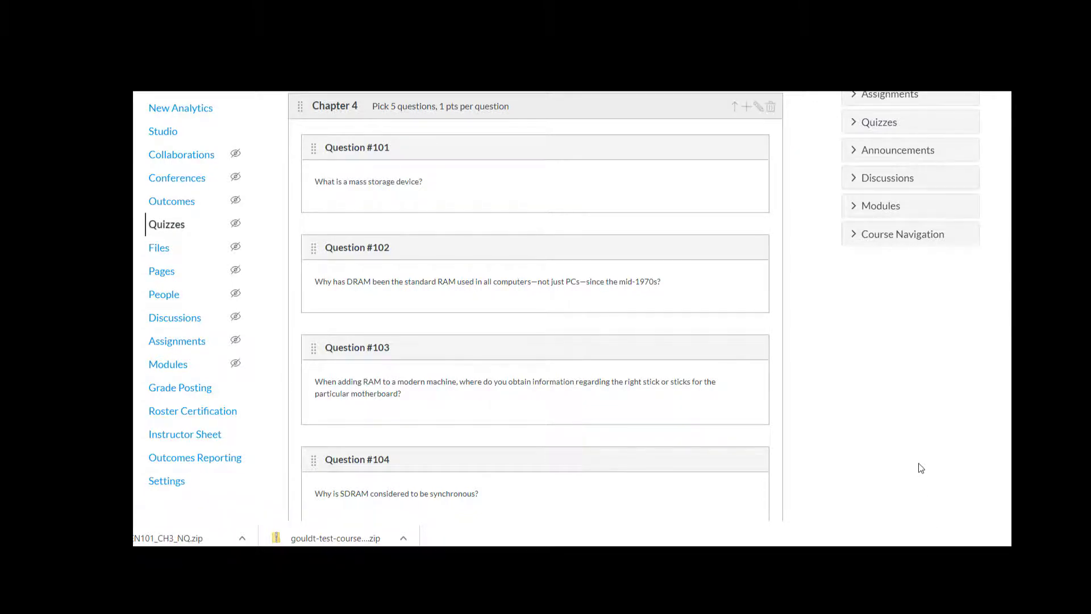
pyautogui.scroll(-15, 853, 399)
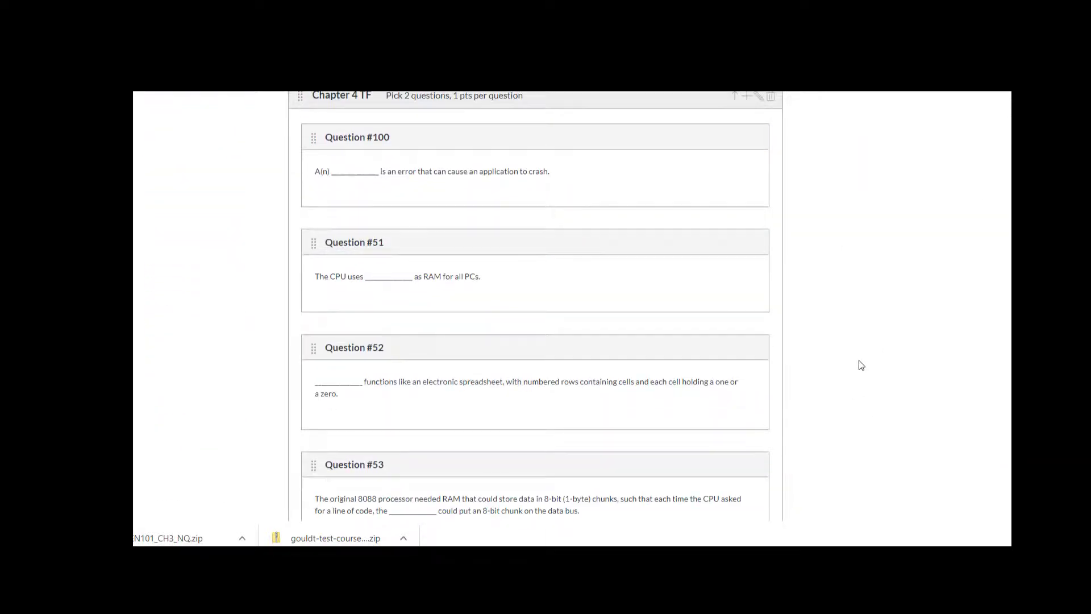
pyautogui.scroll(3, 863, 364)
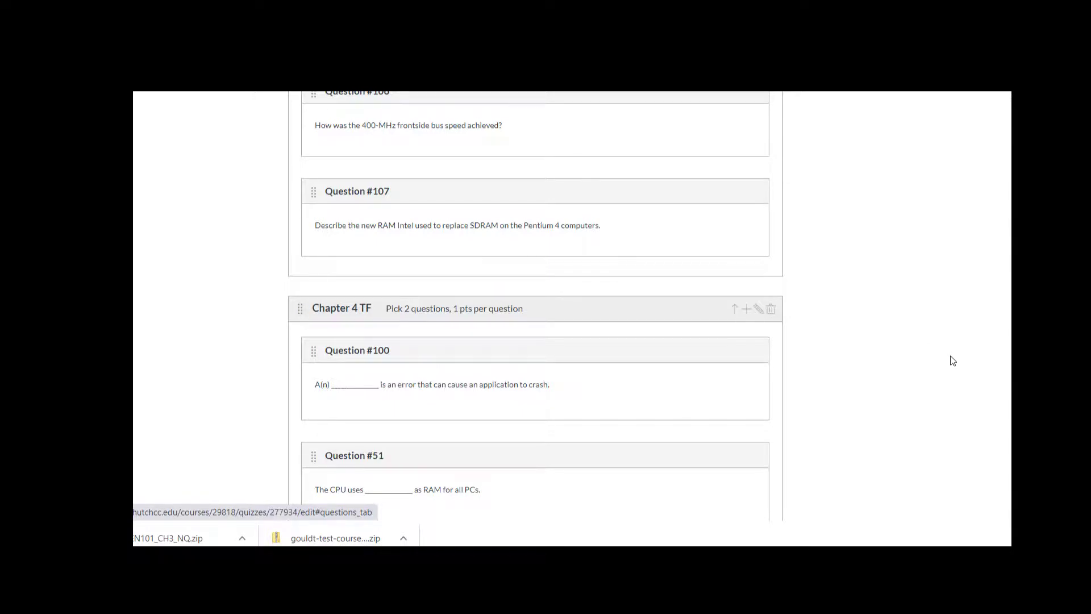
pyautogui.scroll(10, 930, 392)
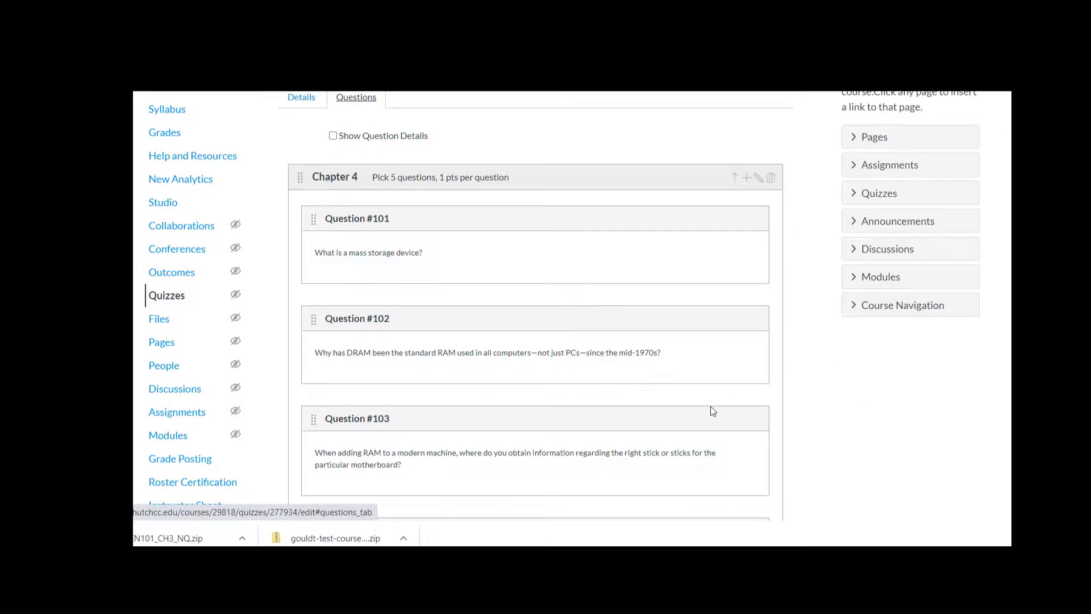
pyautogui.scroll(-20, 709, 407)
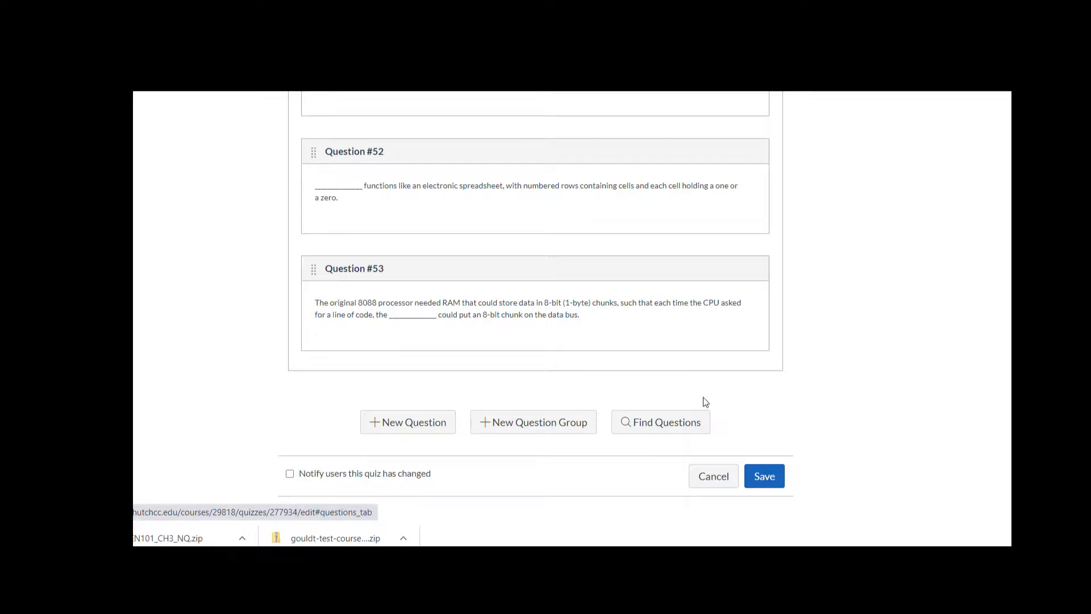
# Delete the Chapter 4 and Chapter 4 TF question groups from the quiz, confirming each deletion
pyautogui.scroll(20, 707, 398)
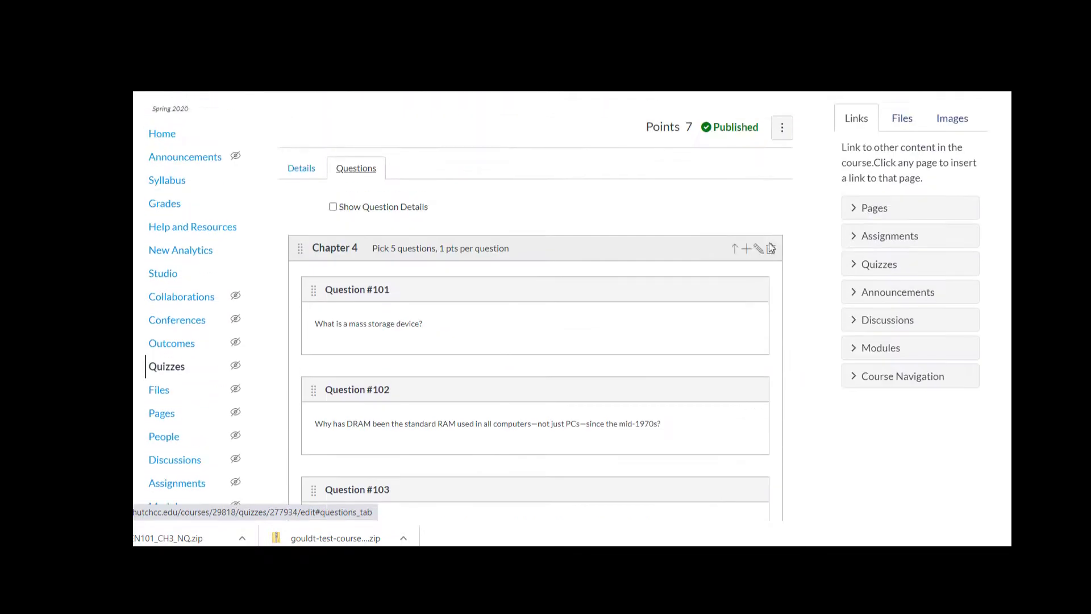
pyautogui.click(771, 248)
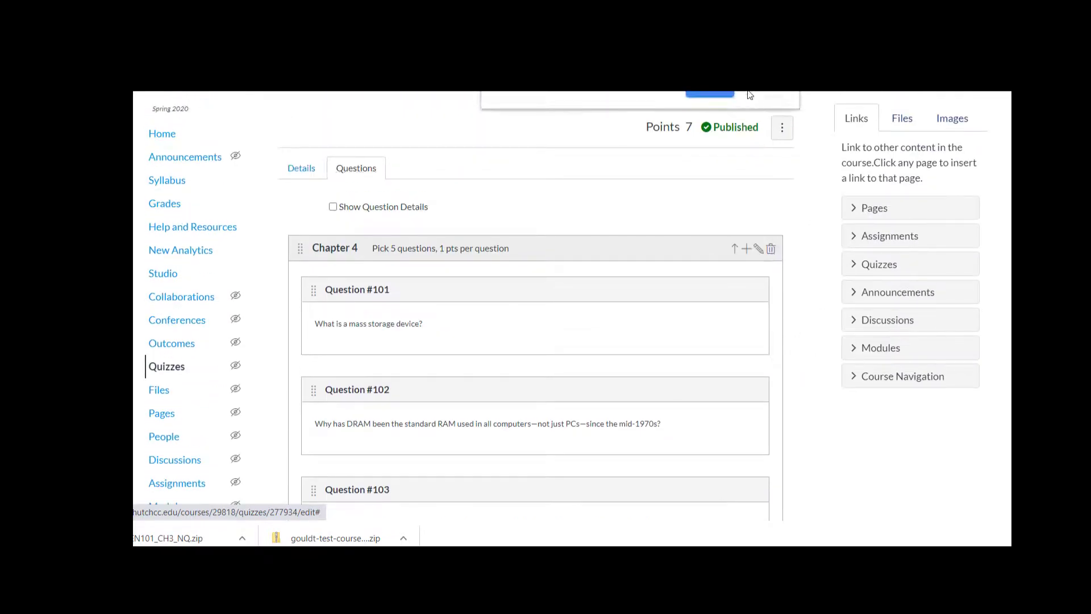
pyautogui.click(714, 91)
pyautogui.scroll(-20, 845, 431)
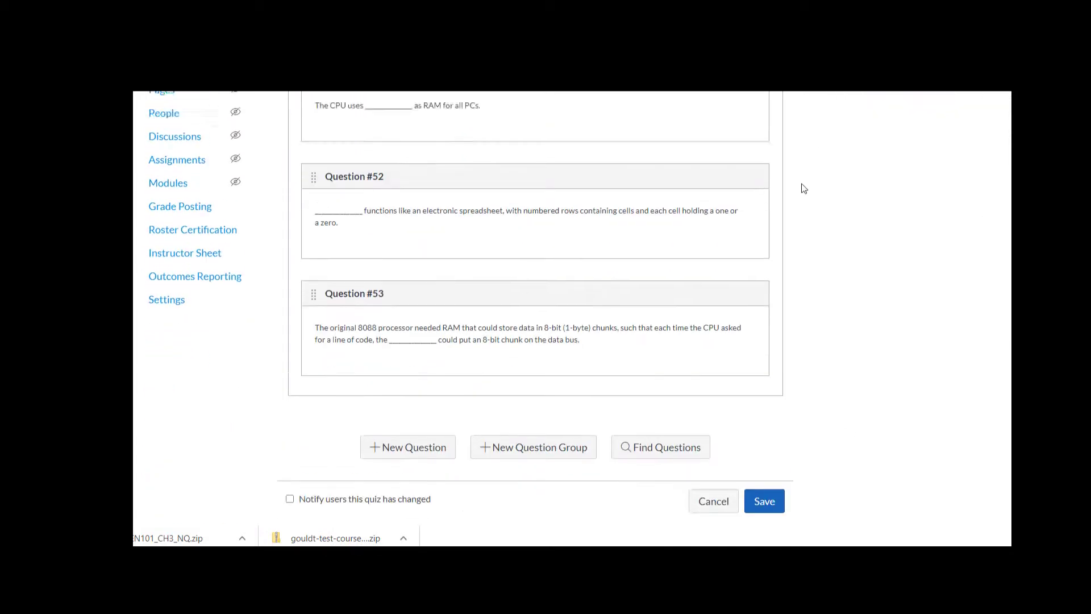
pyautogui.scroll(20, 805, 188)
pyautogui.click(771, 183)
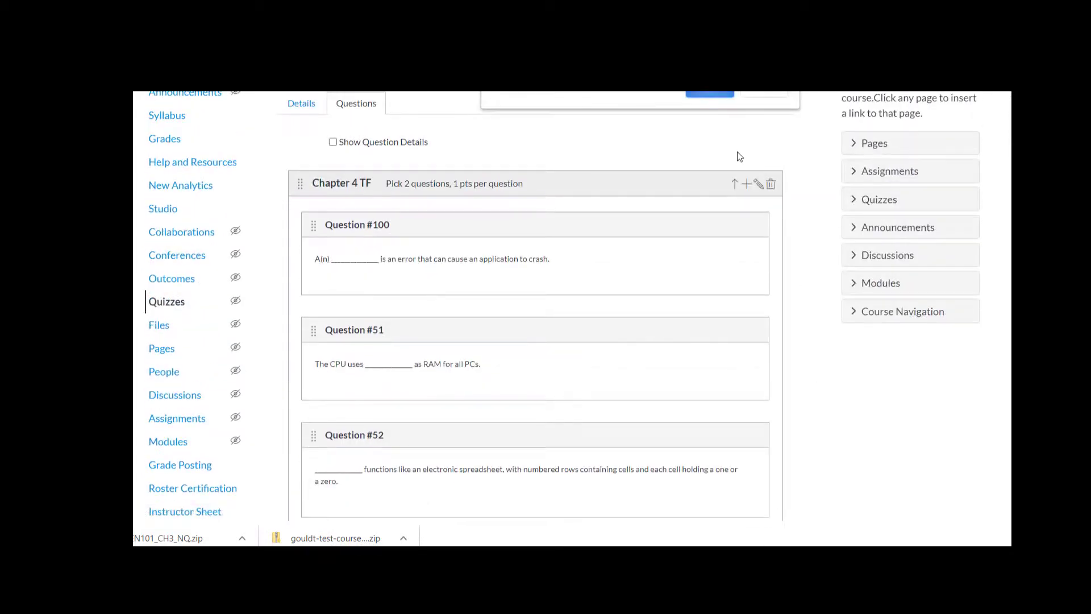
pyautogui.press('Return')
pyautogui.scroll(-1, 783, 380)
pyautogui.scroll(2, 550, 336)
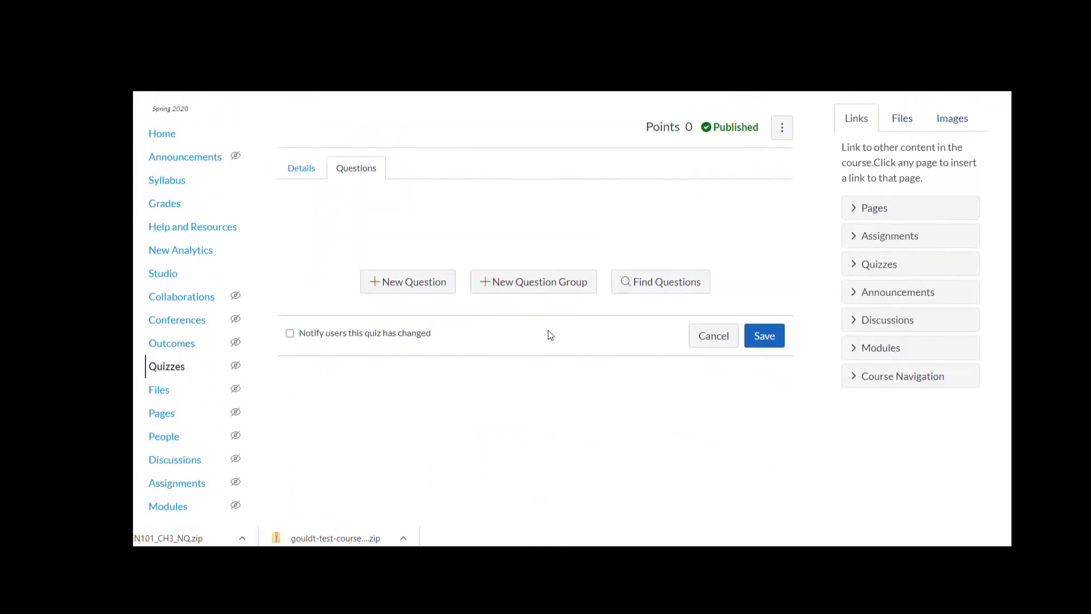
# Find the Chapter 004 - Instructor question bank, select all its questions through the end of the list, and add them with no question group
pyautogui.click(666, 282)
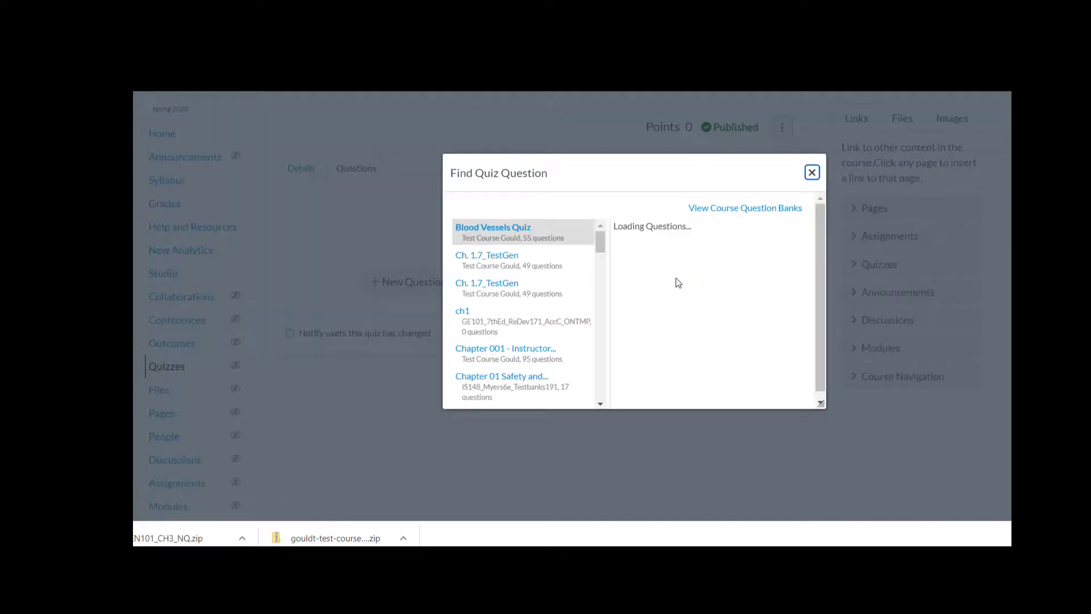
pyautogui.scroll(-3, 521, 351)
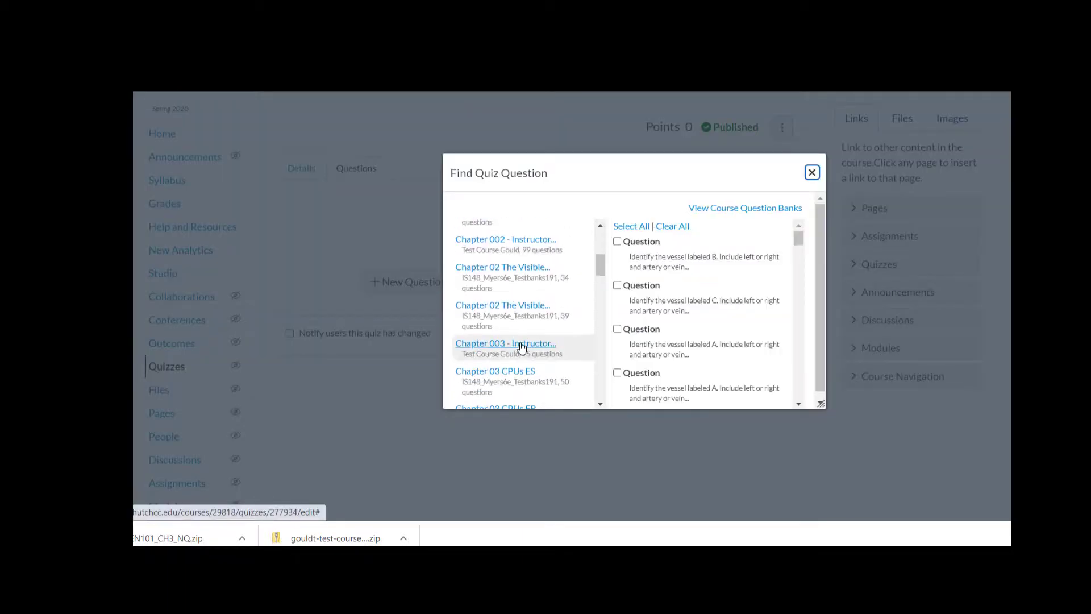
pyautogui.scroll(-2, 522, 345)
pyautogui.click(514, 307)
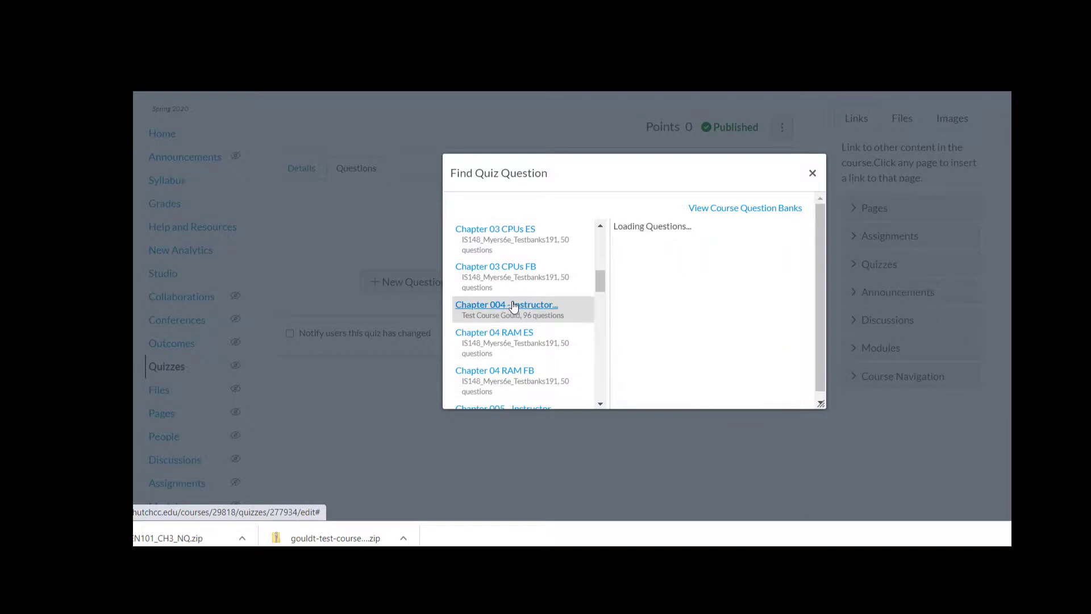
pyautogui.click(629, 226)
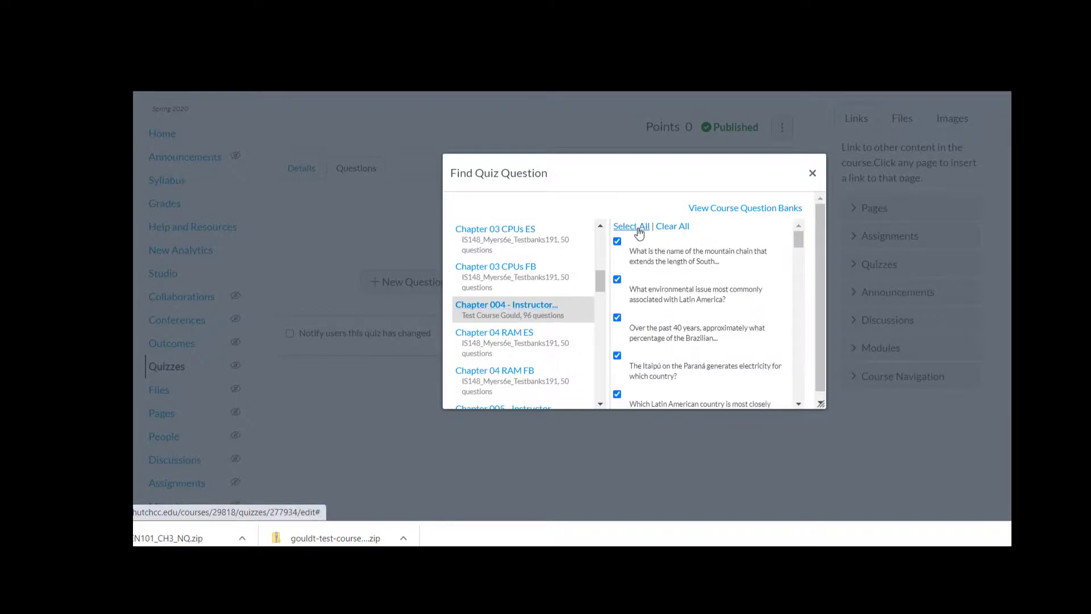
pyautogui.scroll(-5, 711, 307)
pyautogui.scroll(-10, 711, 309)
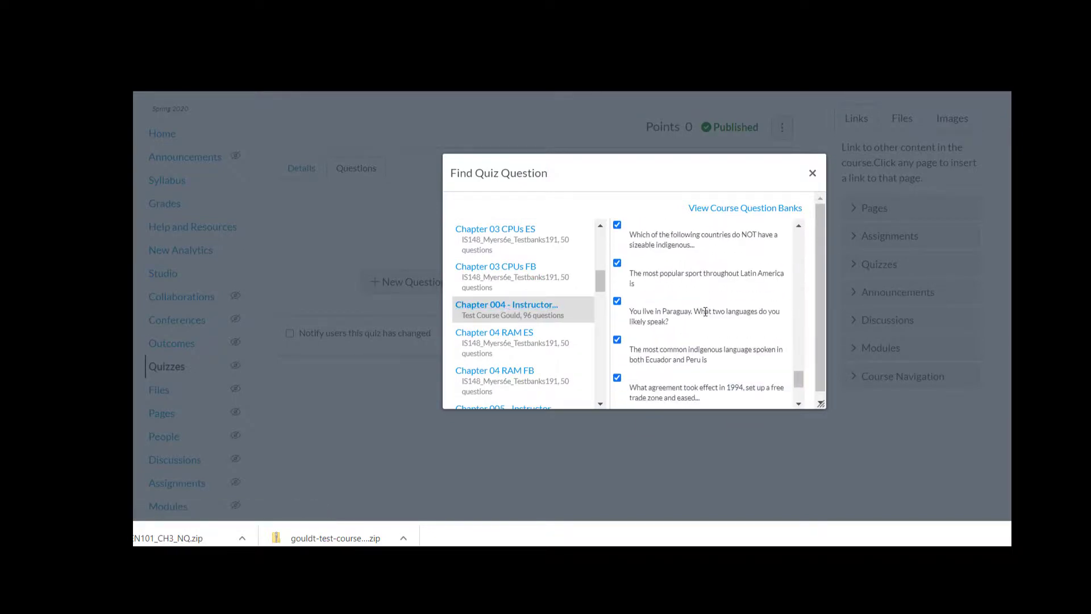
pyautogui.click(635, 323)
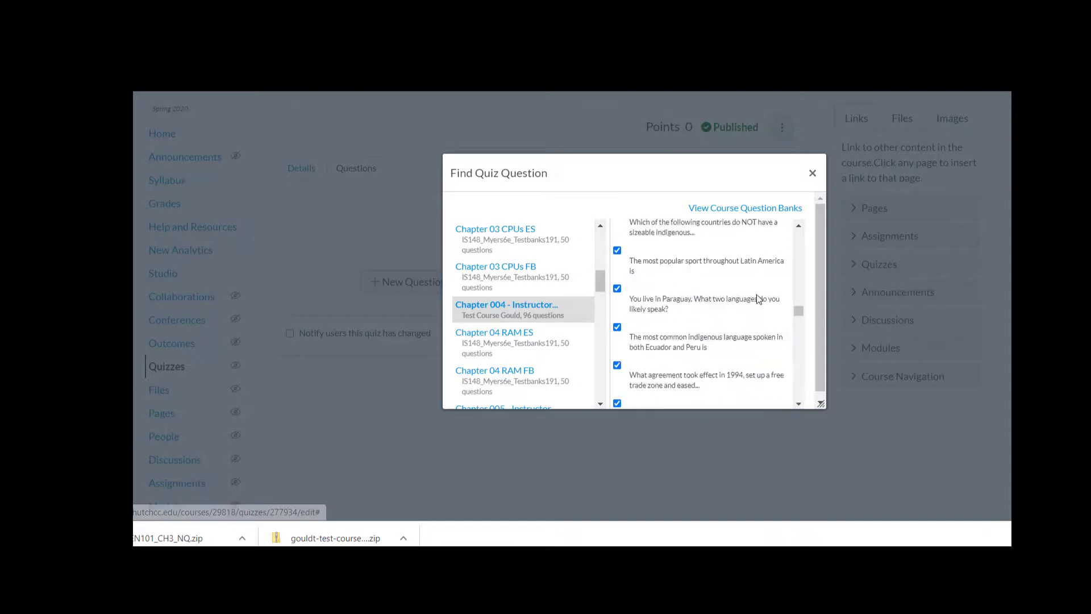
pyautogui.scroll(15, 758, 298)
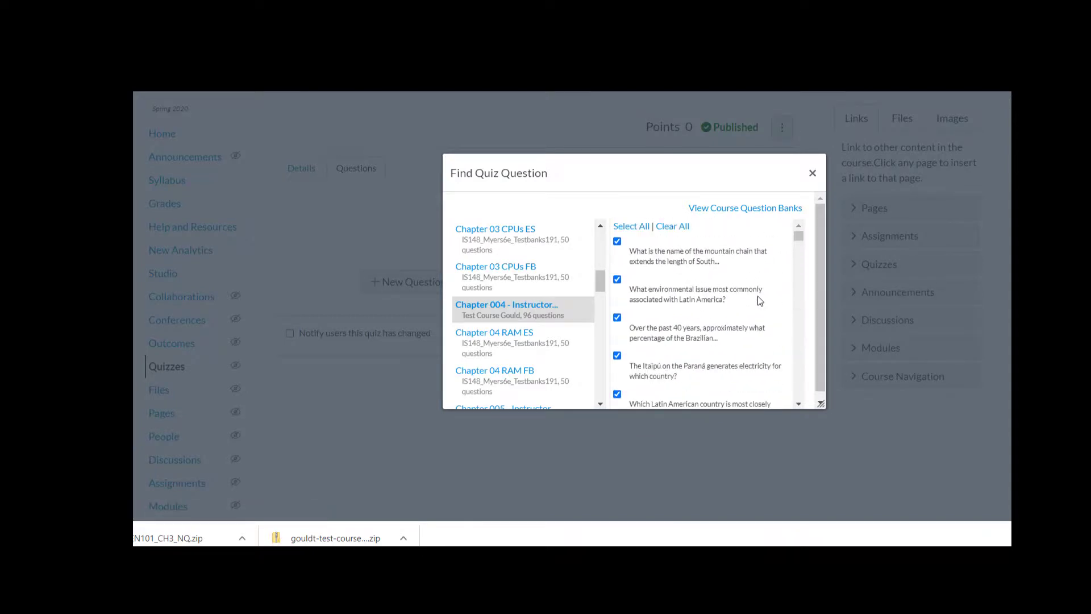
pyautogui.click(632, 227)
pyautogui.scroll(-10, 687, 327)
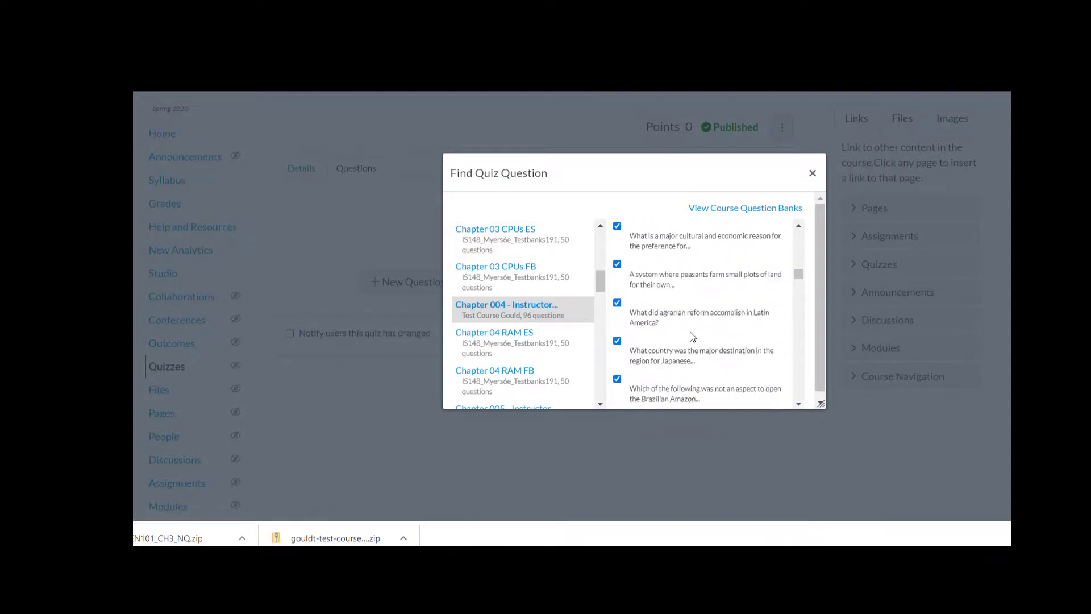
pyautogui.scroll(-8, 694, 343)
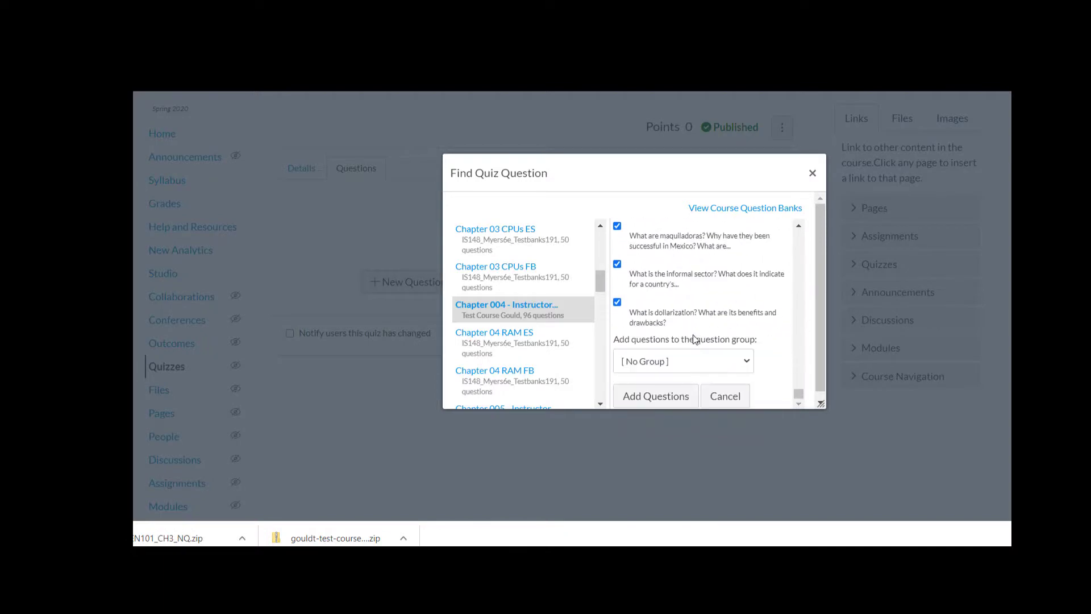
pyautogui.click(649, 395)
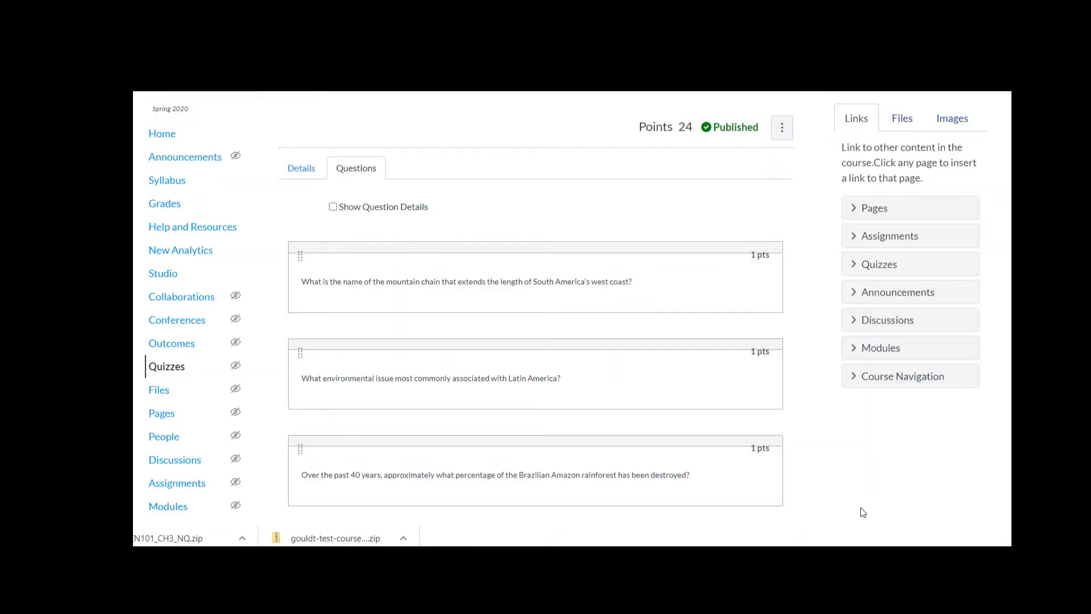
# Look through the individual Chapter 4 questions added to the quiz, from the first to the last
pyautogui.scroll(-20, 875, 471)
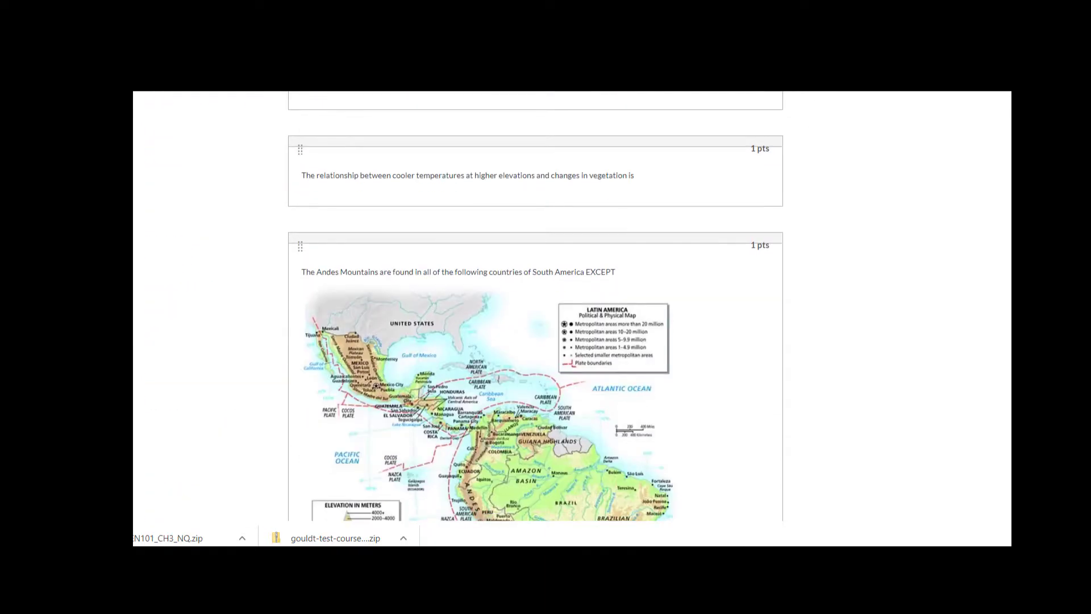
pyautogui.scroll(20, 983, 212)
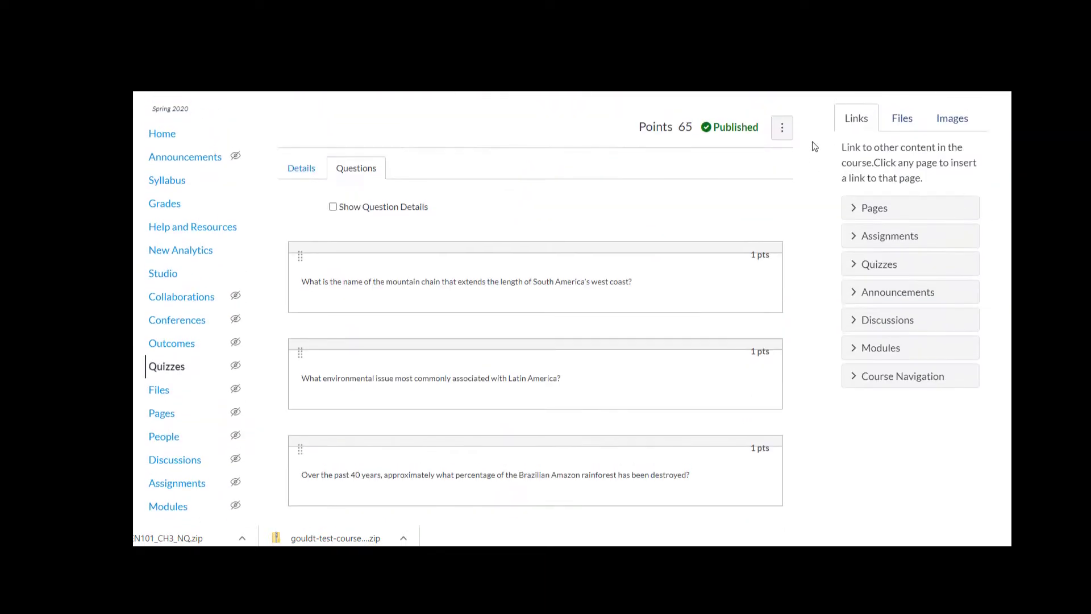
pyautogui.click(783, 130)
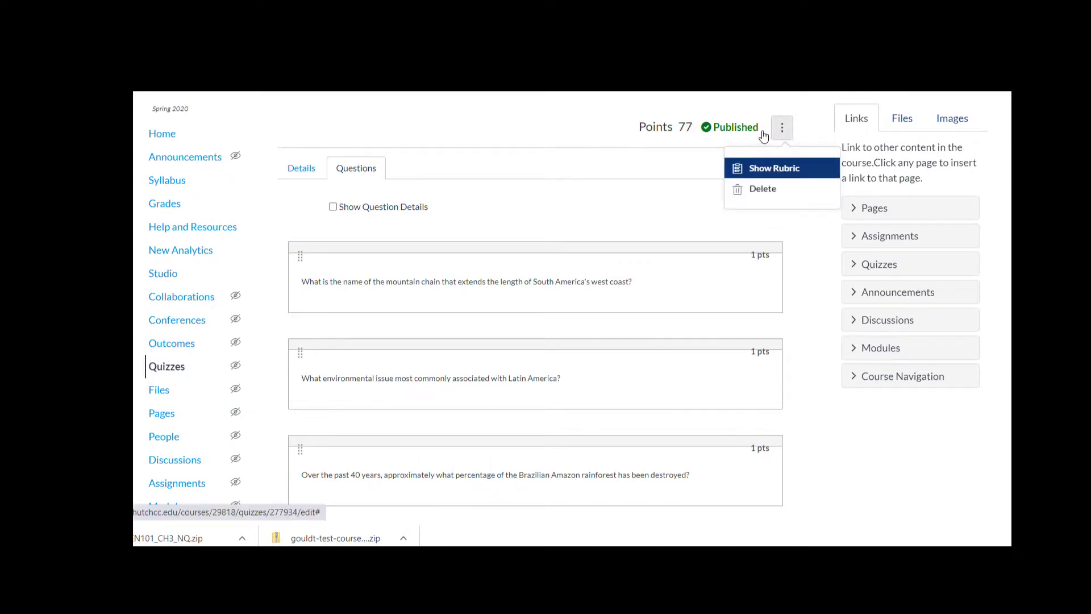
pyautogui.click(867, 428)
pyautogui.scroll(-10, 869, 446)
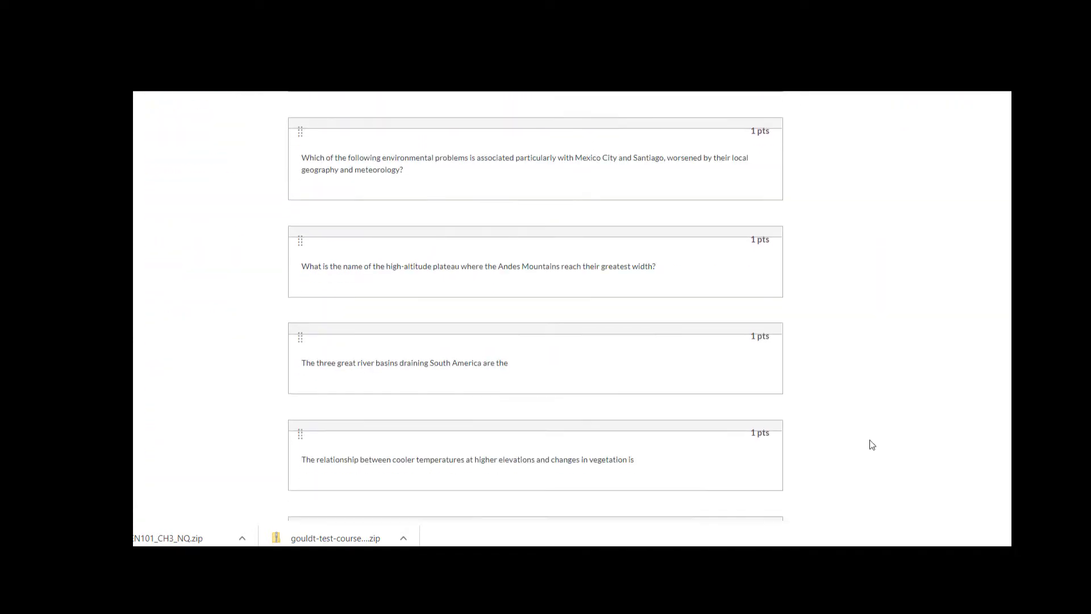
pyautogui.scroll(-20, 872, 443)
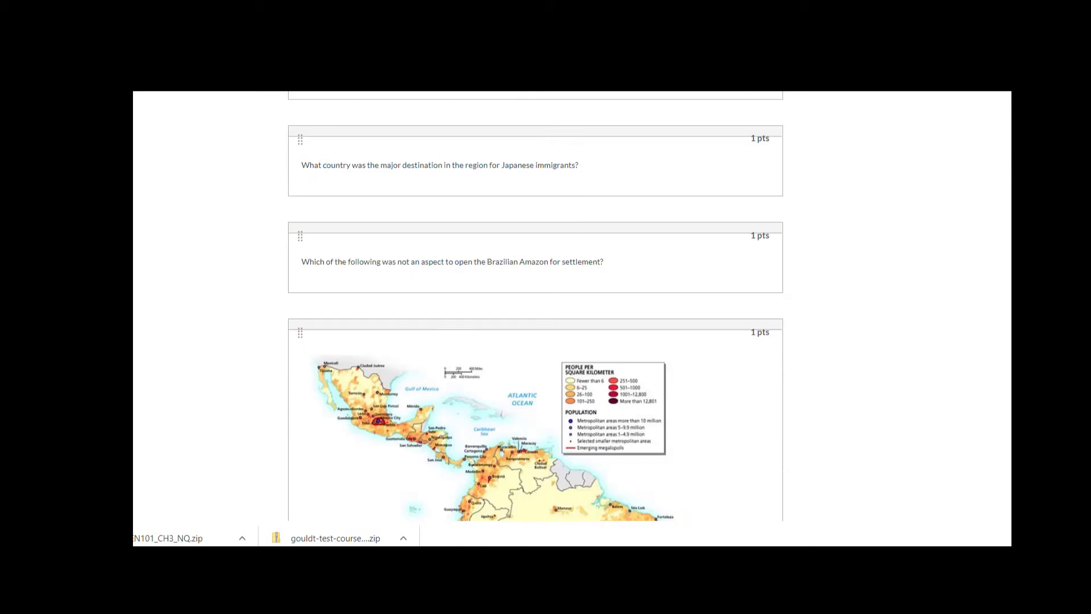
pyautogui.scroll(-10, 535, 307)
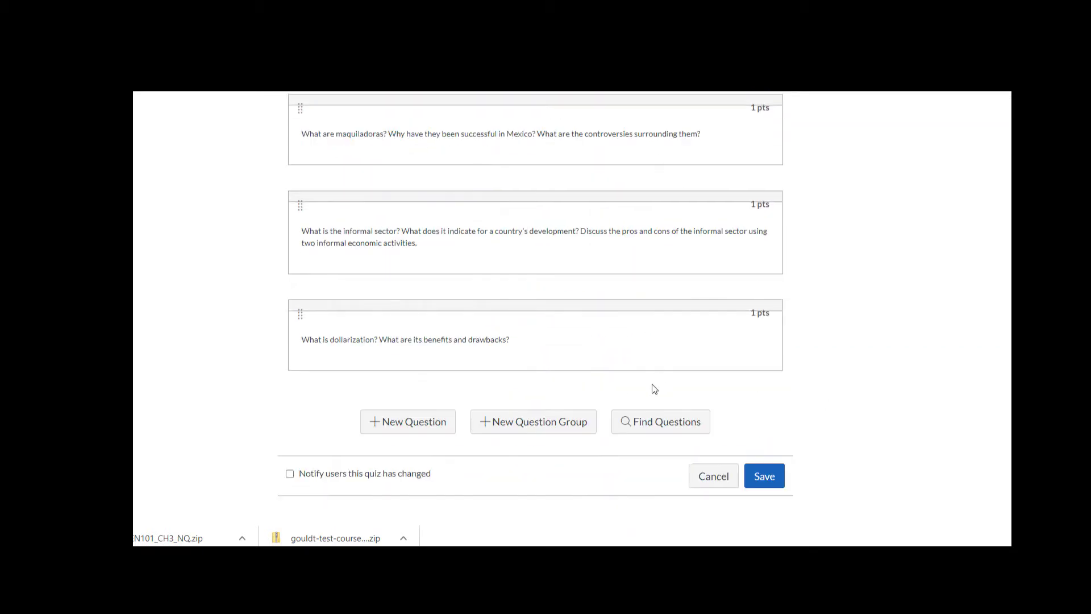
# Find the Chapter 04 RAM FB question bank, select all its questions, and add them to the quiz with no question group
pyautogui.click(660, 425)
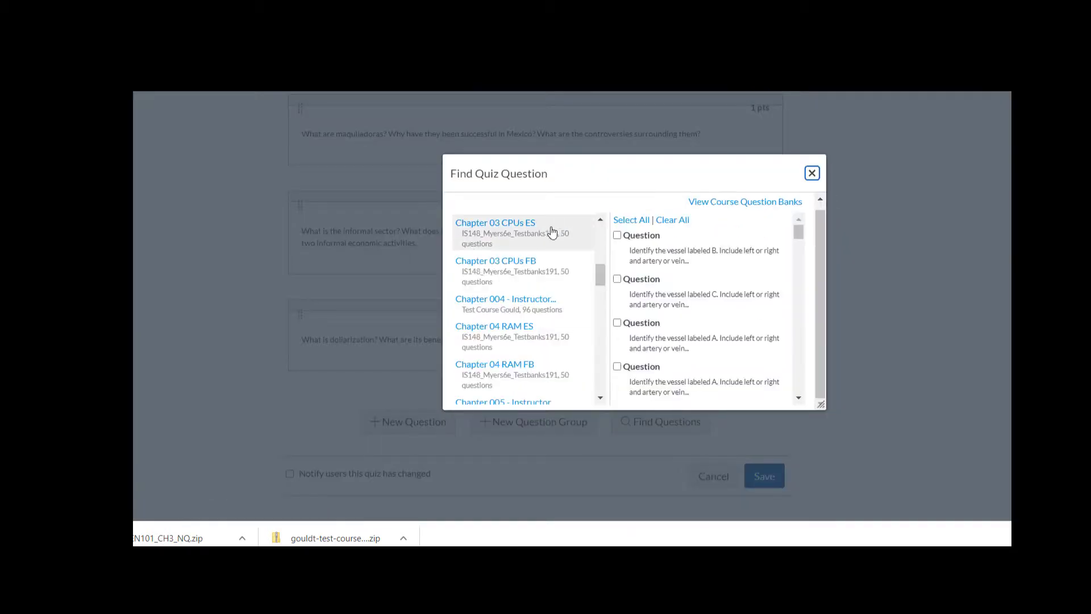
pyautogui.scroll(-1, 495, 332)
pyautogui.click(496, 305)
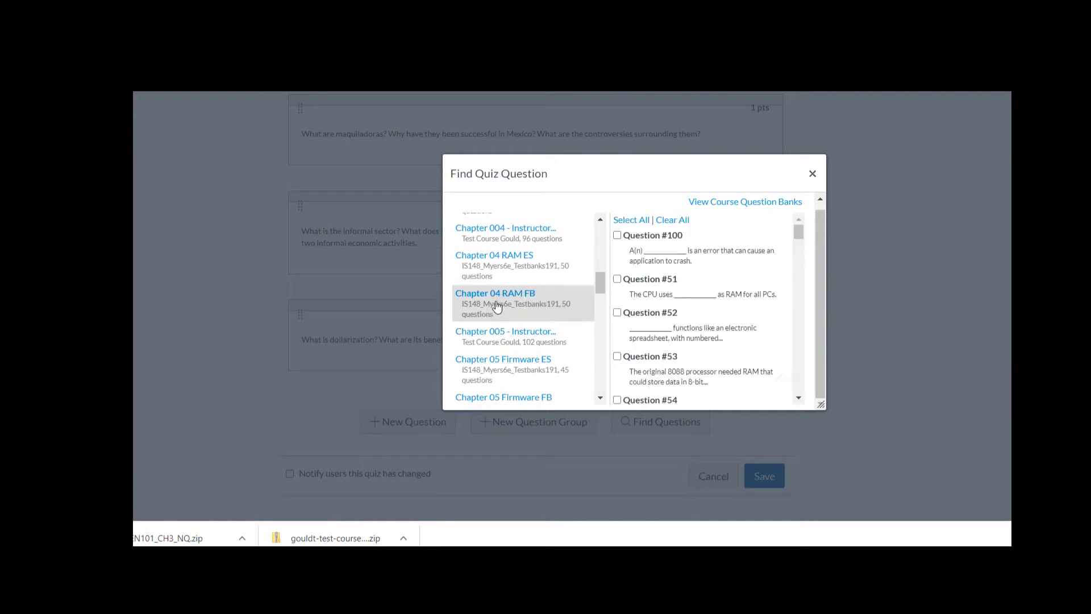
pyautogui.click(637, 220)
pyautogui.scroll(-20, 681, 345)
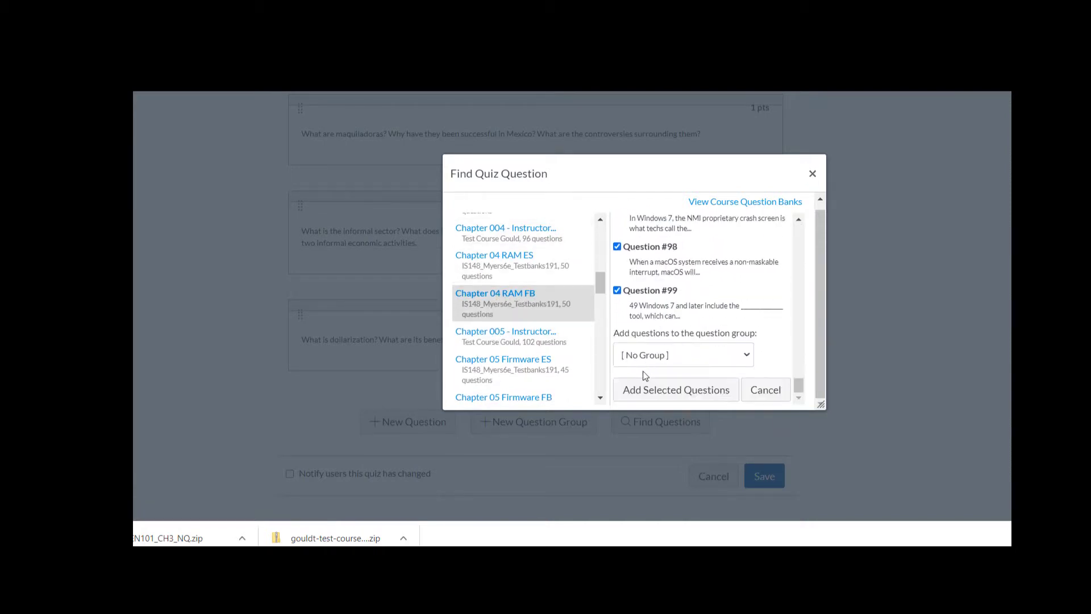
pyautogui.click(670, 392)
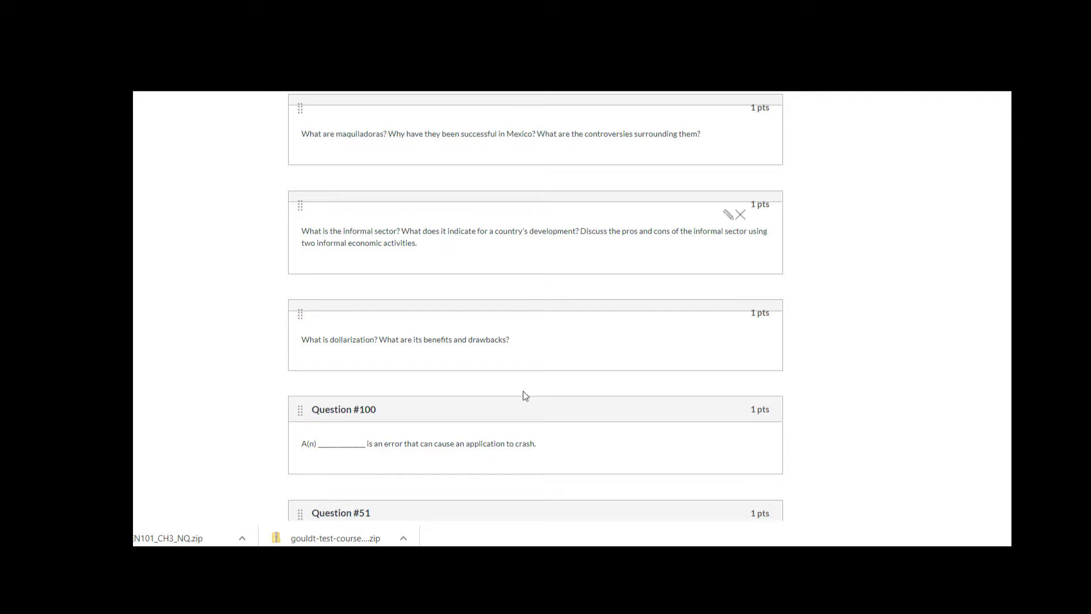
# Review the added Chapter 04 RAM FB questions down to the end of the quiz, and save the quiz
pyautogui.scroll(-20, 767, 486)
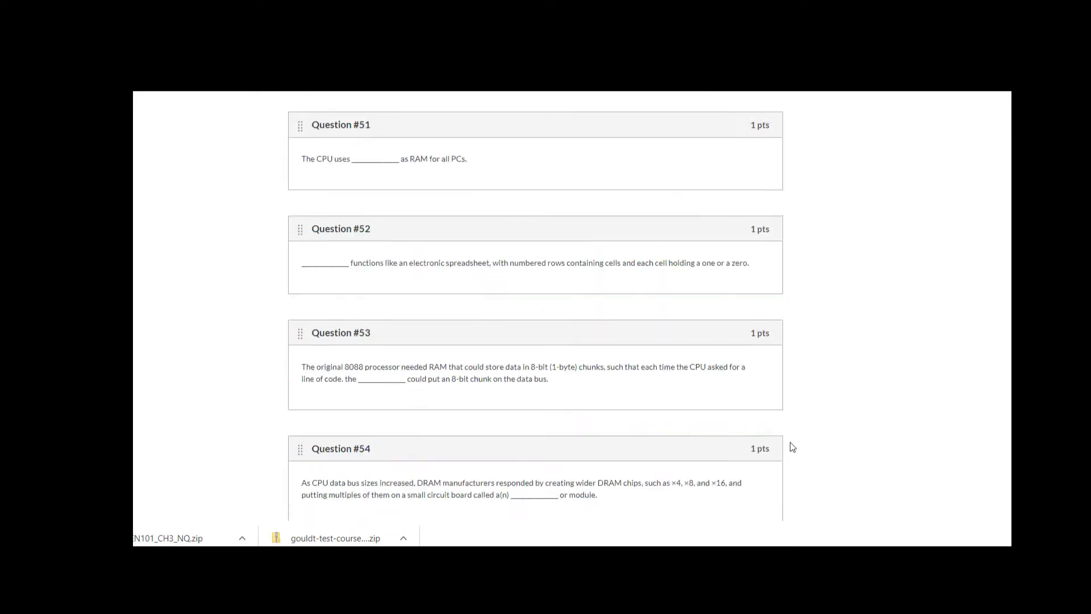
pyautogui.scroll(-20, 791, 466)
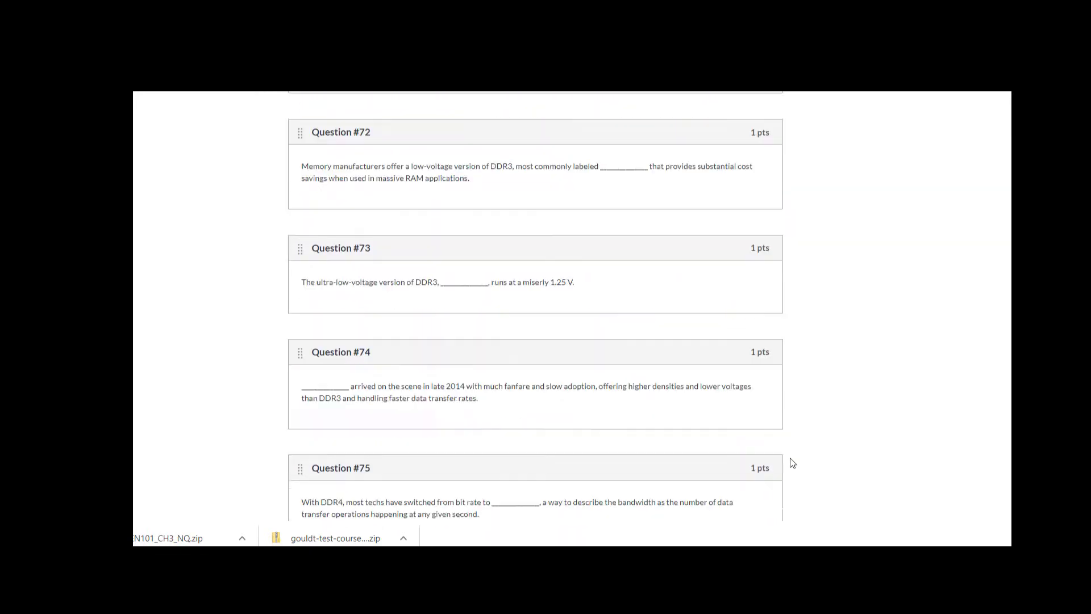
pyautogui.scroll(-10, 789, 471)
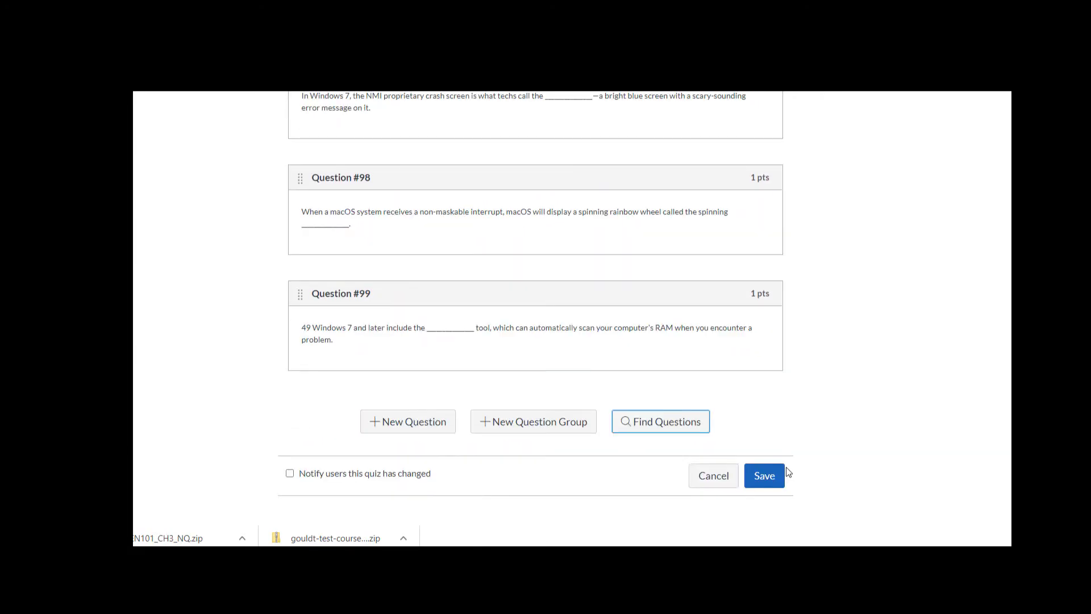
pyautogui.click(764, 476)
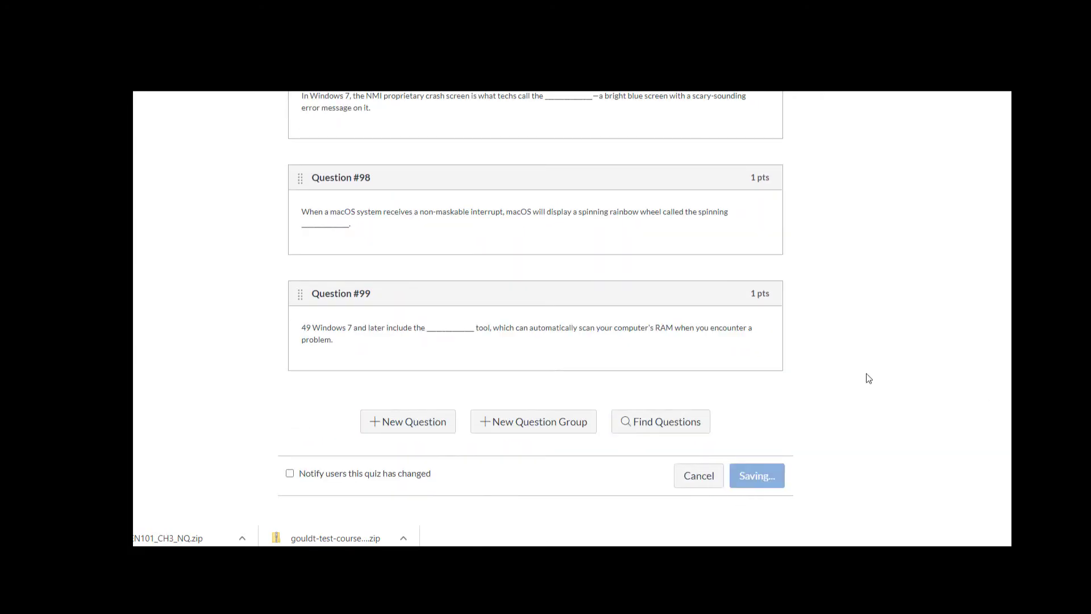